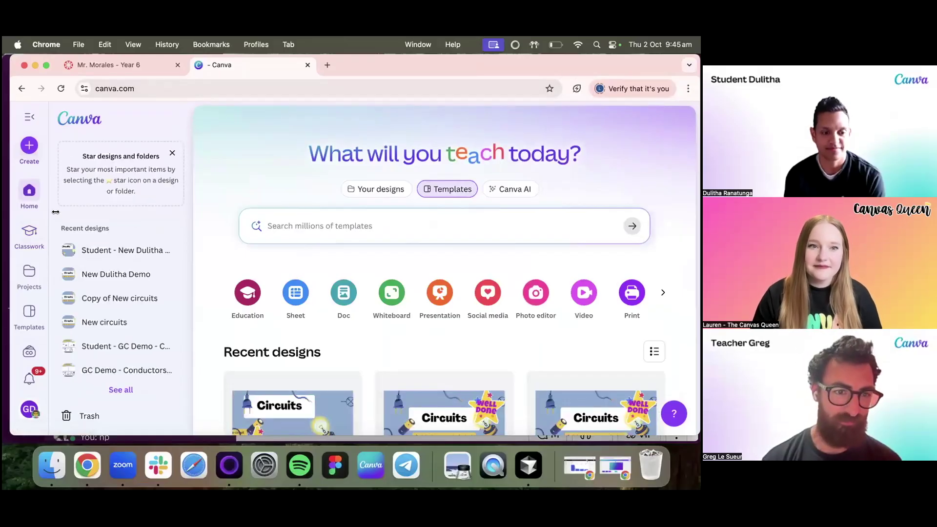
From Classwork, open Magic Activities and choose the Compare and Contrast activity.
left_click(26, 235)
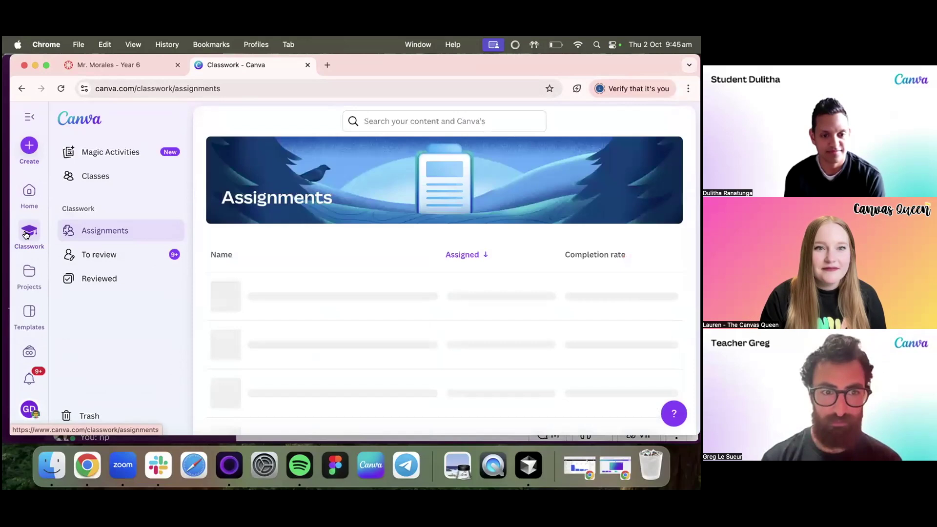
left_click(125, 153)
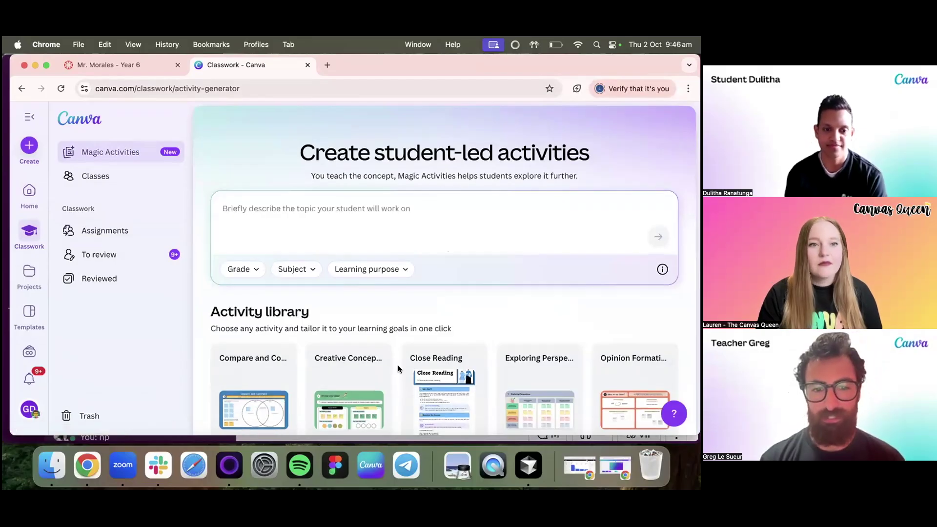
scroll(398, 368, "down", 3)
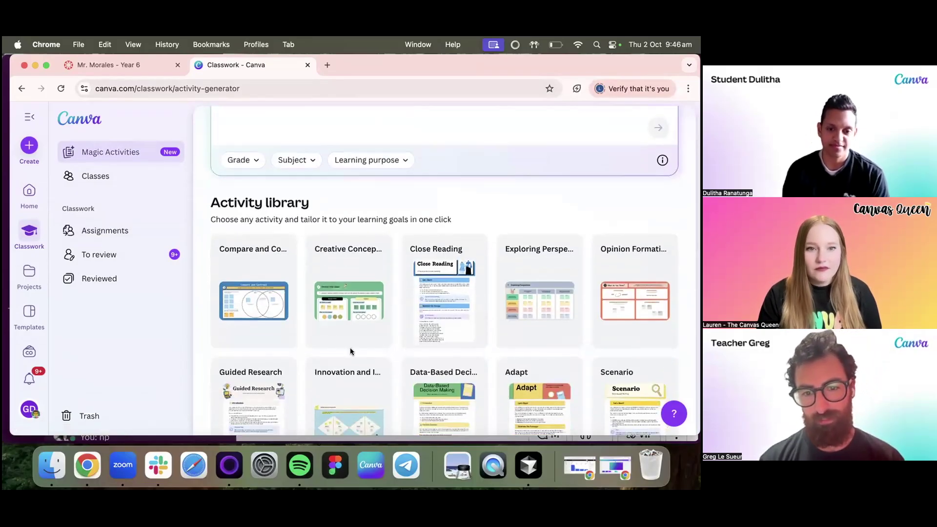
scroll(350, 352, "down", 3)
scroll(349, 349, "up", 1)
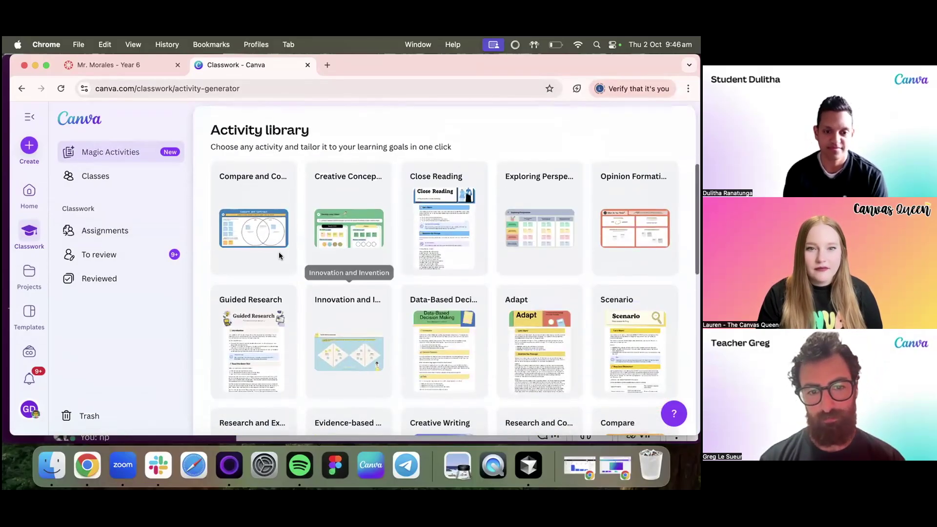
left_click(252, 227)
Enter the topic 'Democracy and monarchy', fixing both misspellings with spelling suggestions.
left_click(559, 243)
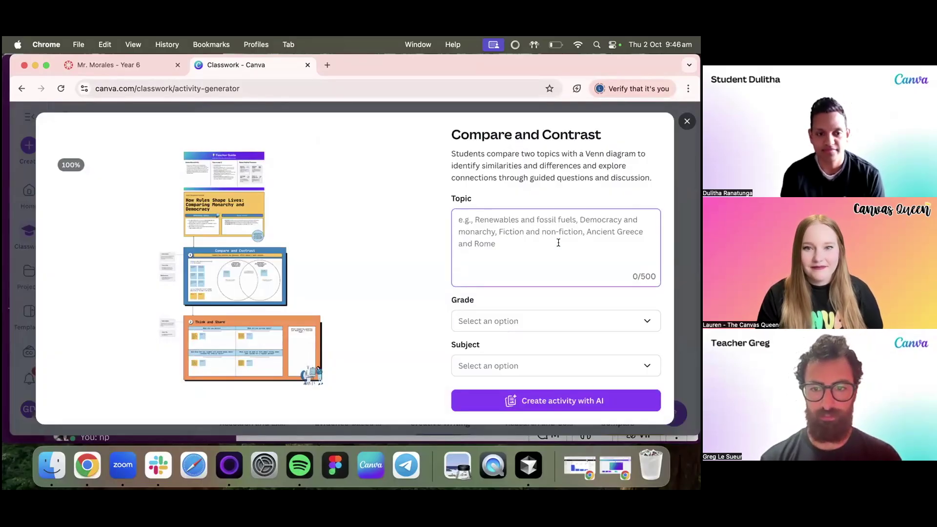
type("Dem")
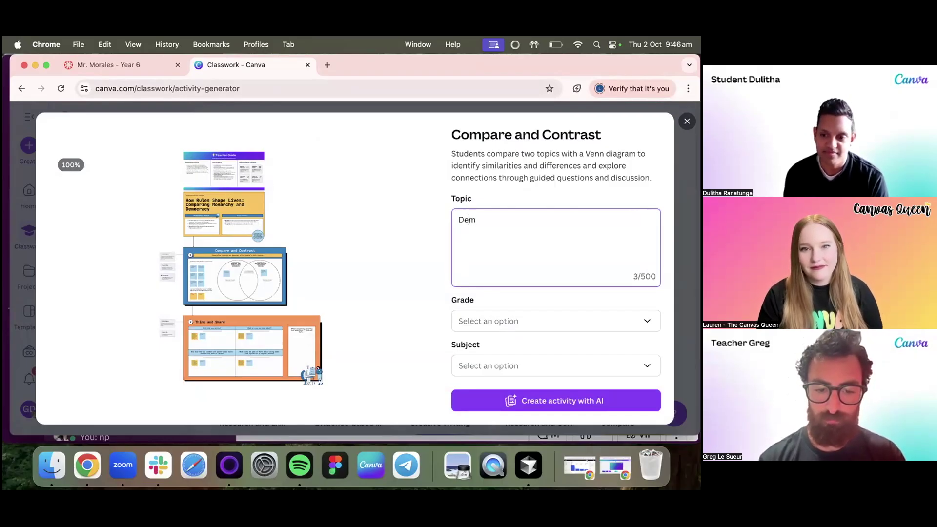
type("ocary and monarhcy")
right_click(532, 220)
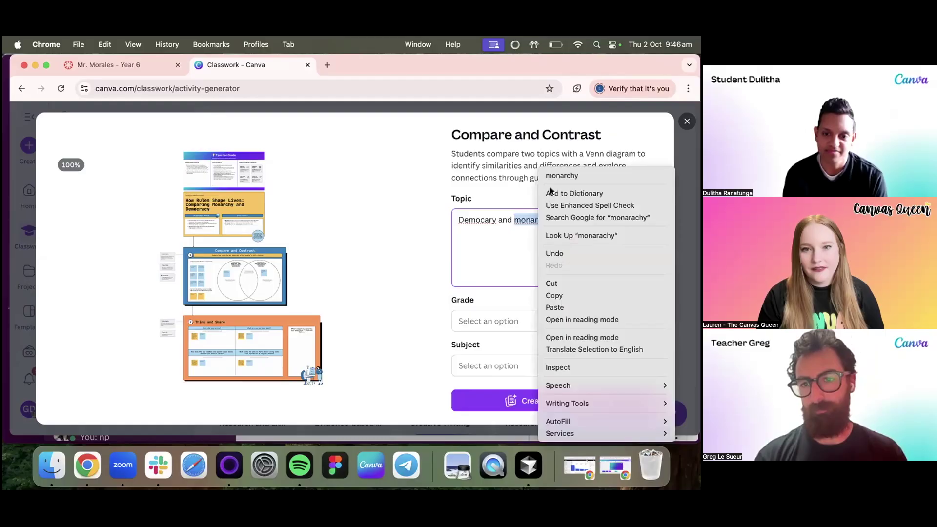
left_click(556, 174)
right_click(487, 220)
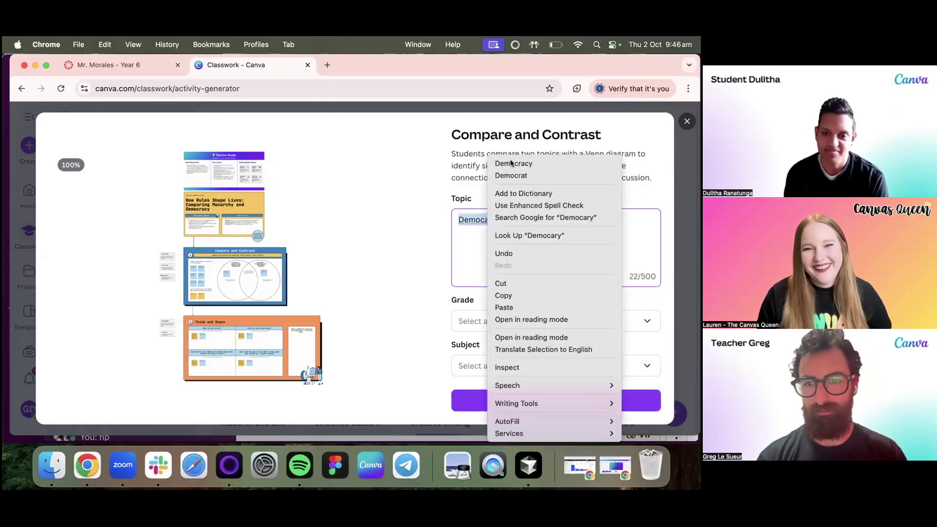
left_click(510, 162)
Set grade to 7th Grade and subject to Civics, then create the activity with AI.
left_click(556, 326)
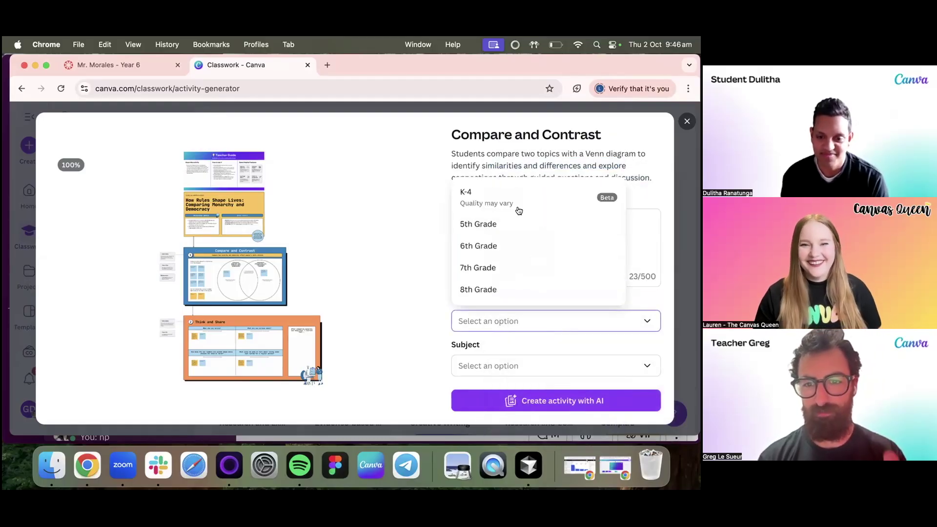
scroll(519, 247, "down", 3)
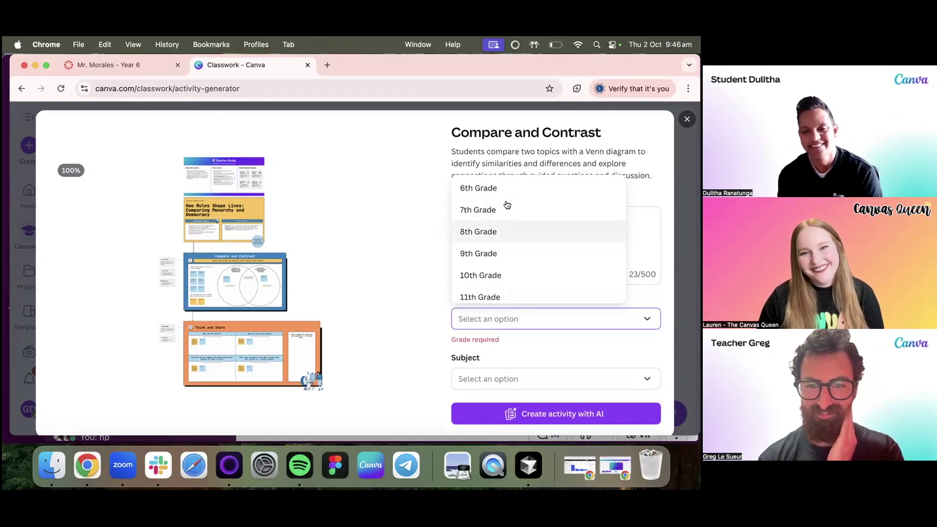
left_click(501, 209)
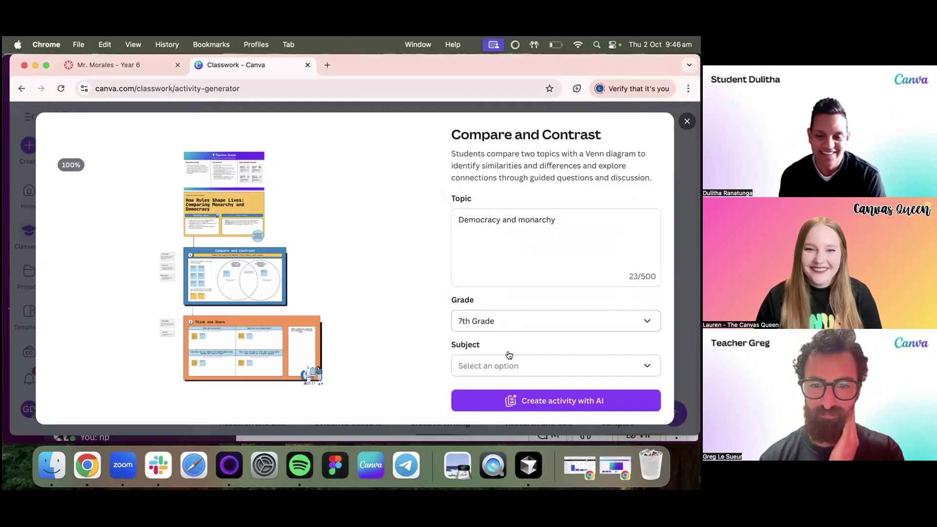
left_click(519, 365)
type("ci")
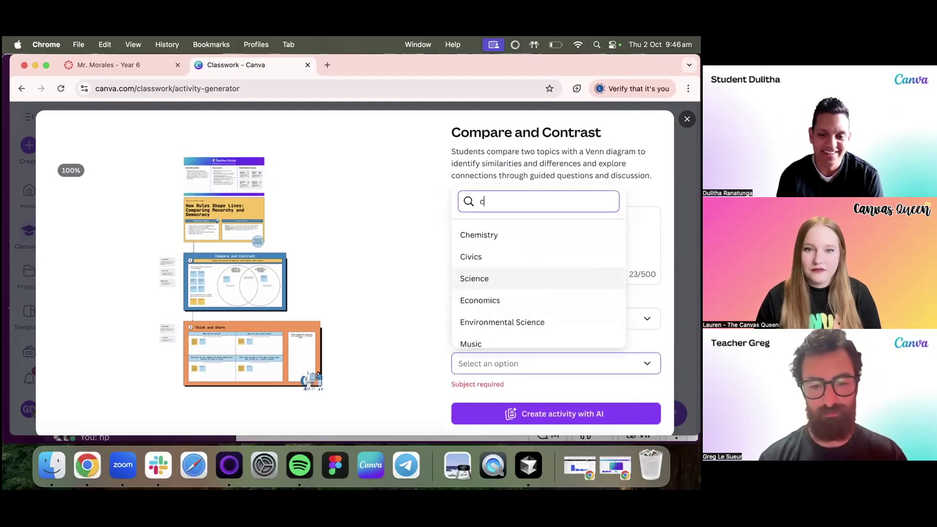
left_click(488, 247)
left_click(531, 401)
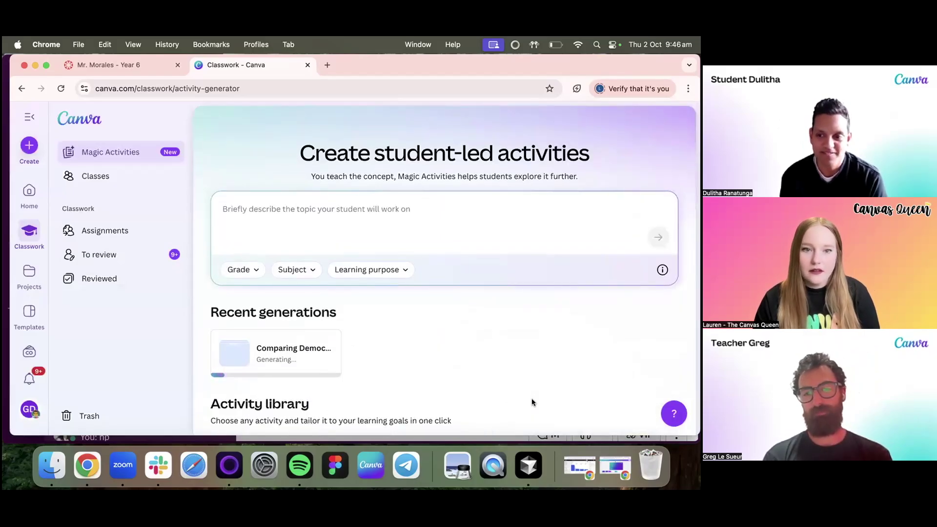
Wait until the 'Comparing Democ…' card finishes under Recent generations.
scroll(532, 400, "down", 5)
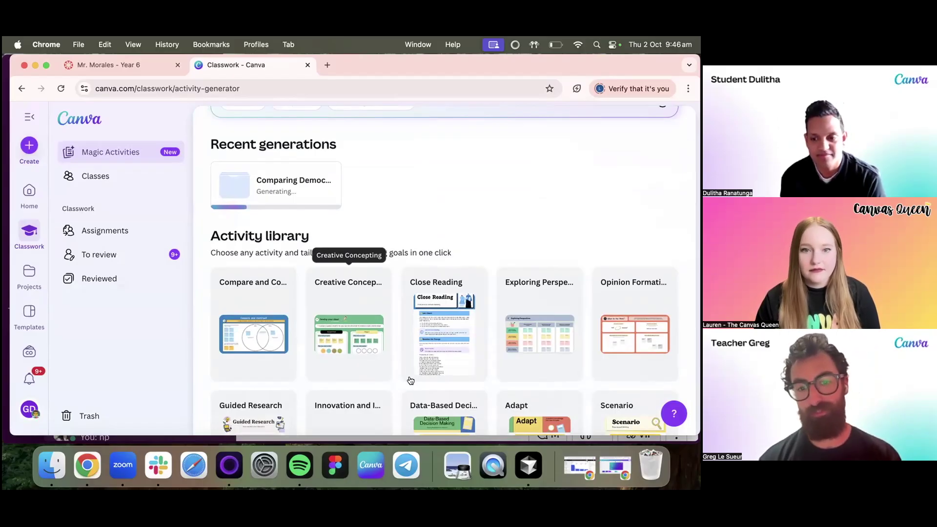
scroll(378, 372, "up", 2)
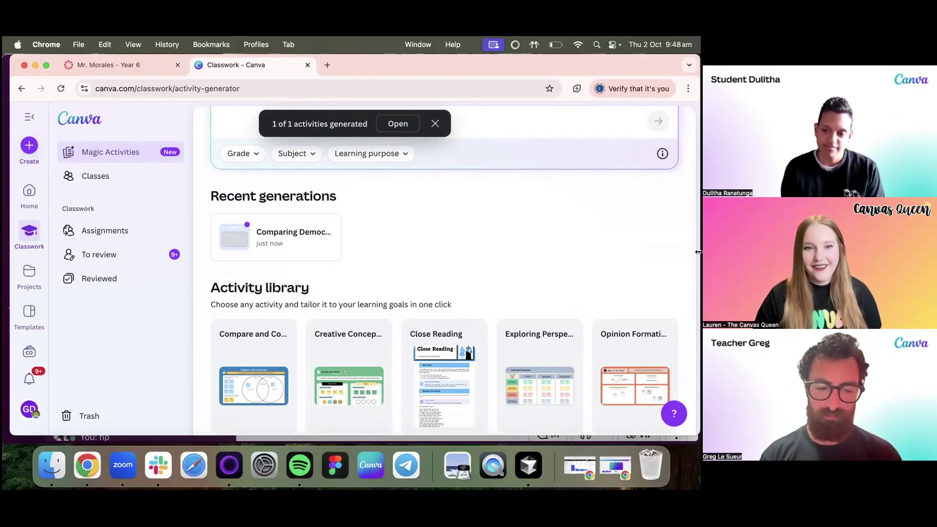
Open the new democracy lesson and its Principles of Democracy and Monarchy activity.
left_click(297, 239)
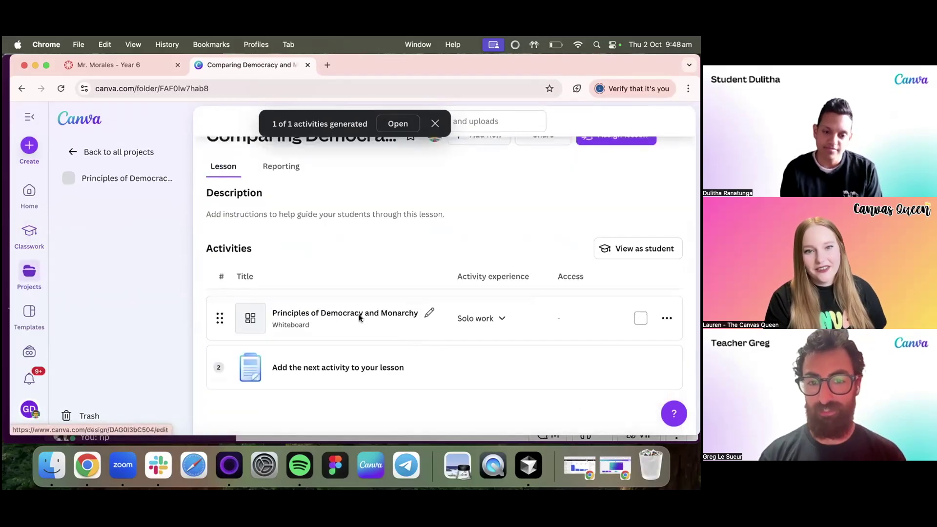
left_click(358, 316)
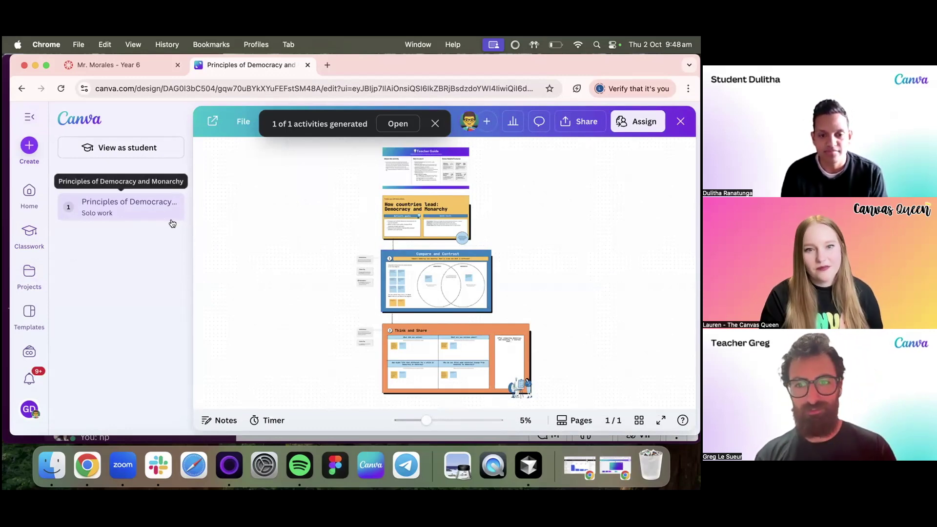
Expand the whiteboard to the full editor, close the generated notice, and review the Teacher Guide.
left_click(27, 117)
scroll(400, 224, "up", 5)
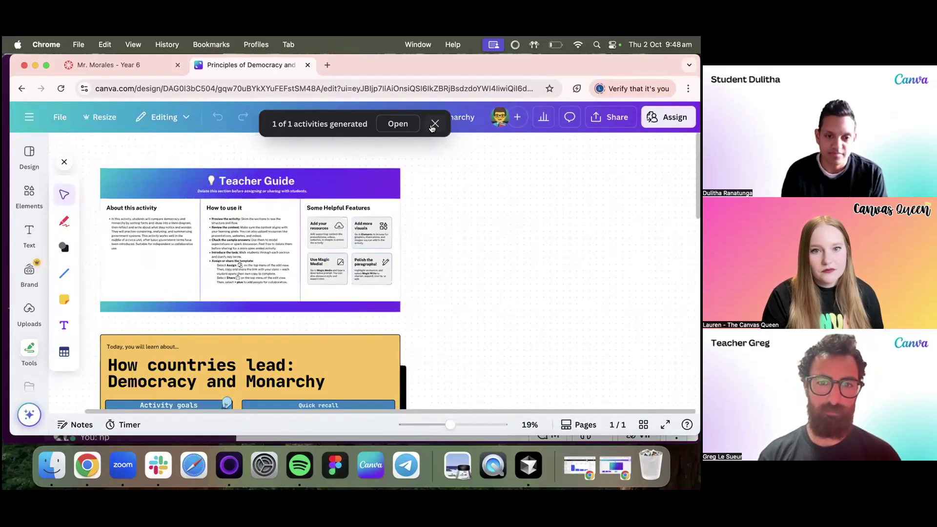
left_click(434, 124)
scroll(320, 209, "up", 1)
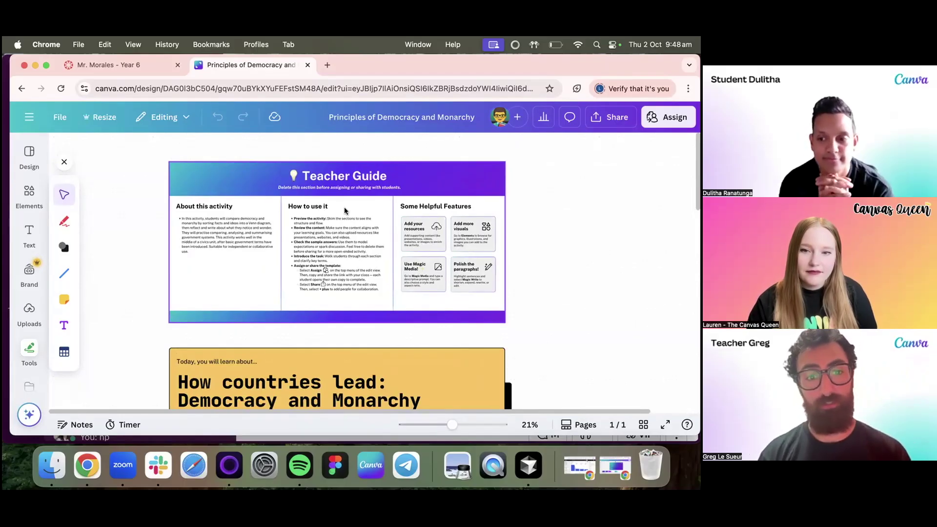
scroll(345, 210, "up", 5)
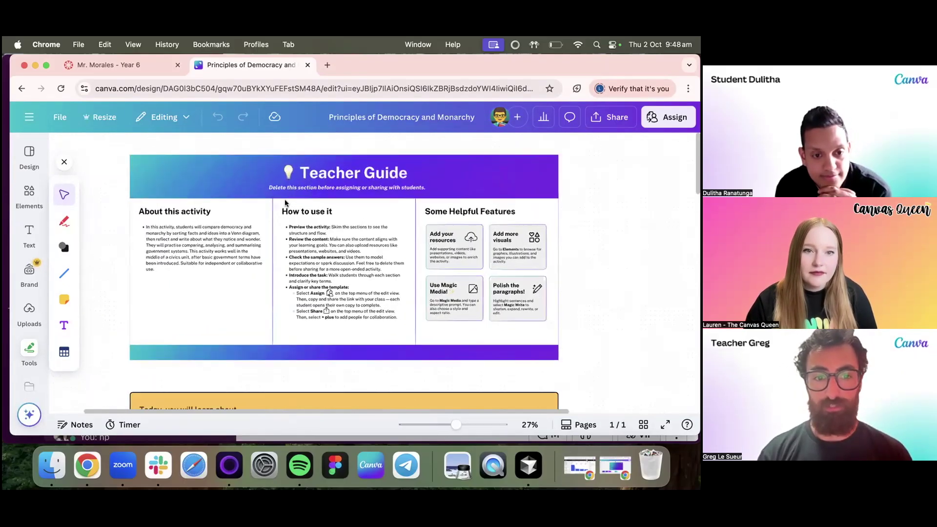
scroll(415, 248, "down", 3)
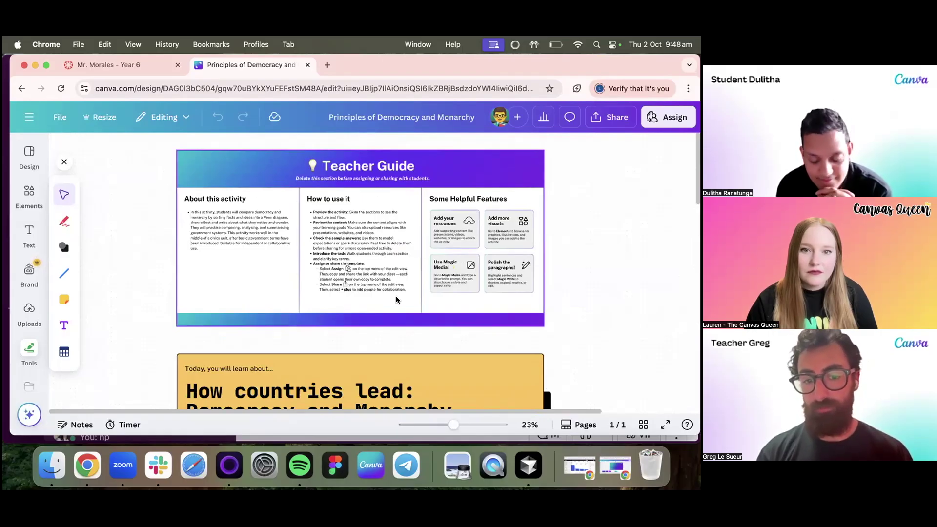
scroll(397, 296, "down", 5)
scroll(433, 317, "up", 2)
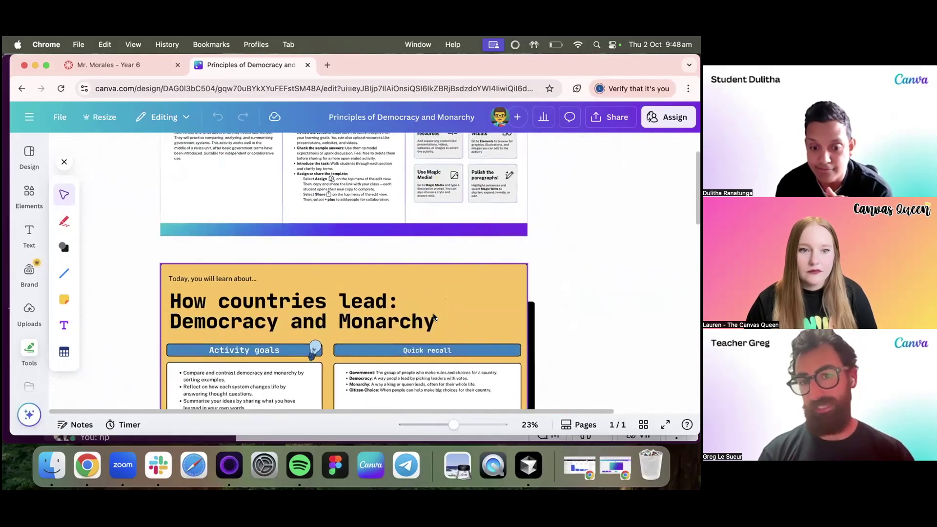
scroll(433, 317, "up", 2)
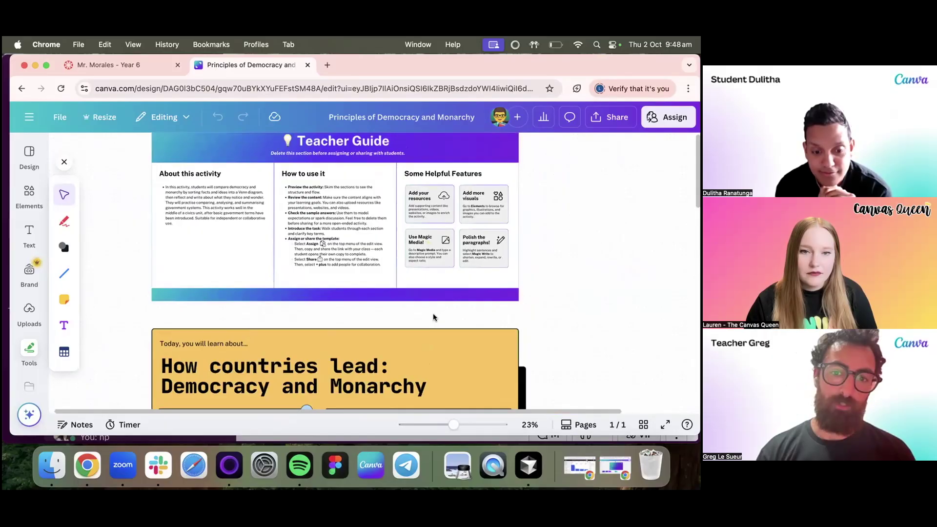
scroll(433, 318, "down", 3)
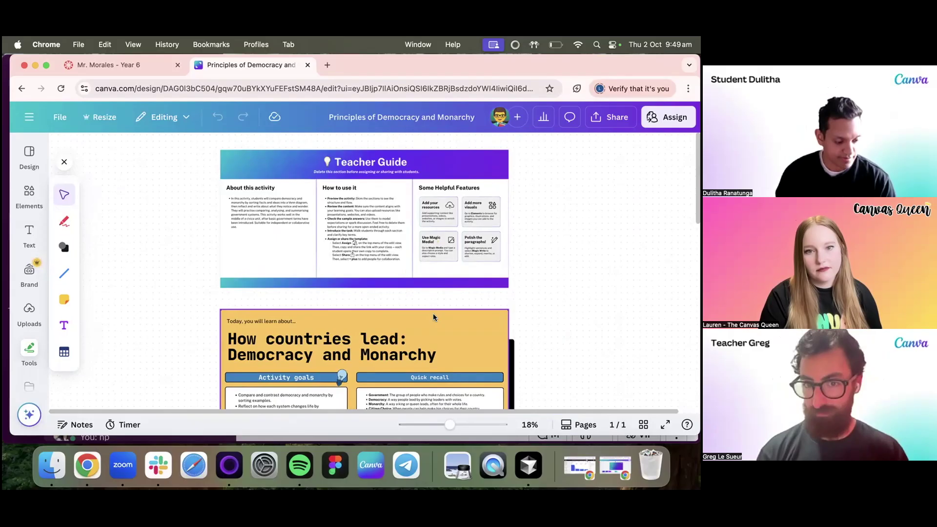
scroll(479, 302, "down", 2)
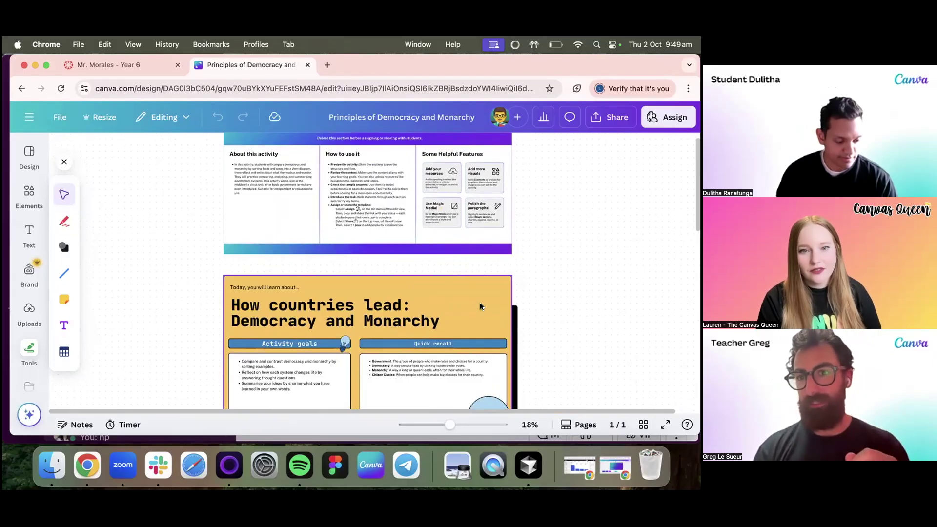
Select the whole Teacher Guide block at the top and delete it.
scroll(482, 297, "up", 2)
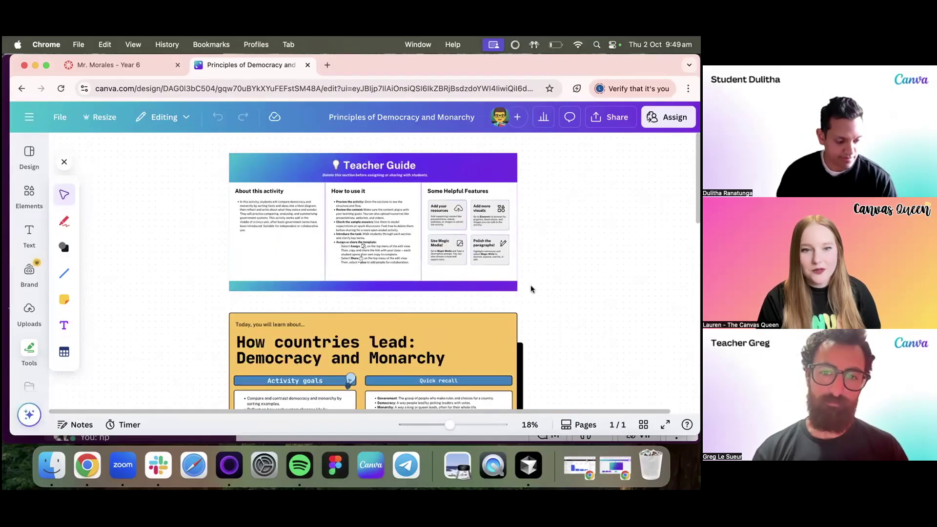
left_click_drag(531, 289, 194, 161)
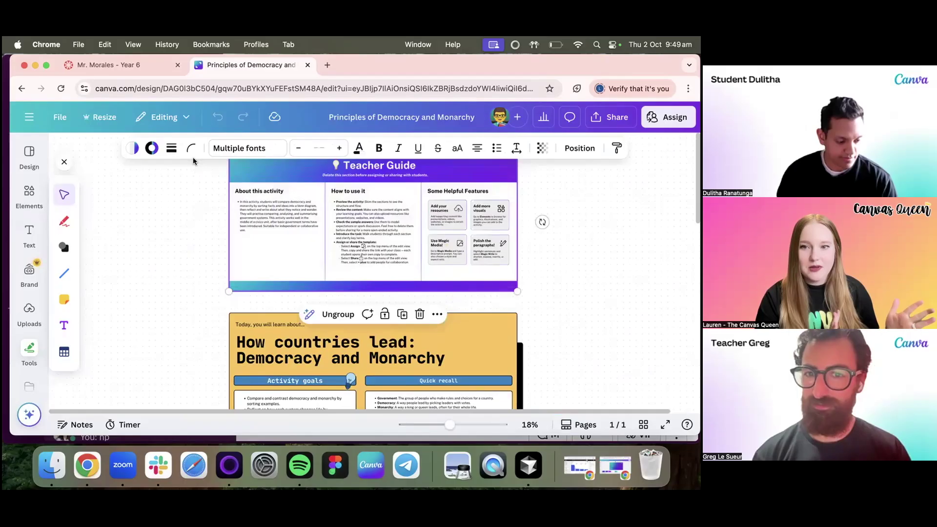
left_click(186, 254)
scroll(186, 254, "down", 2)
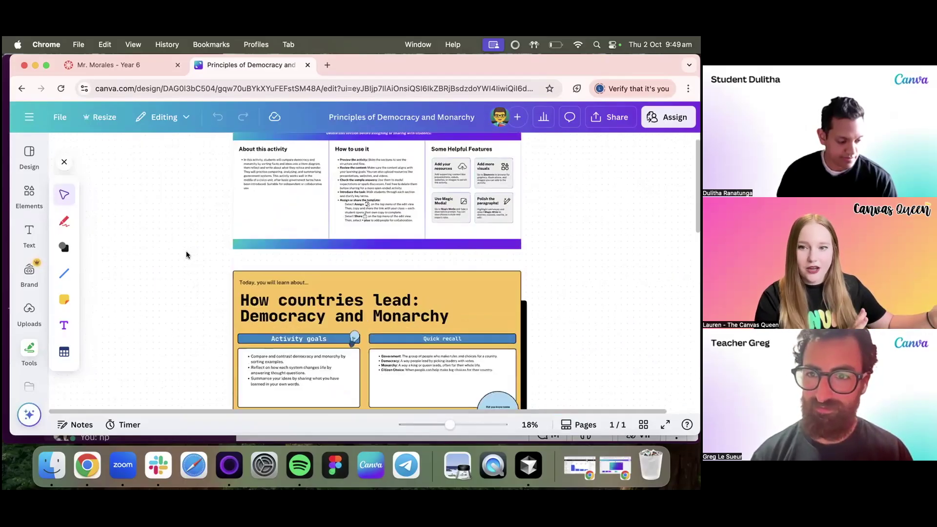
scroll(186, 254, "down", 5)
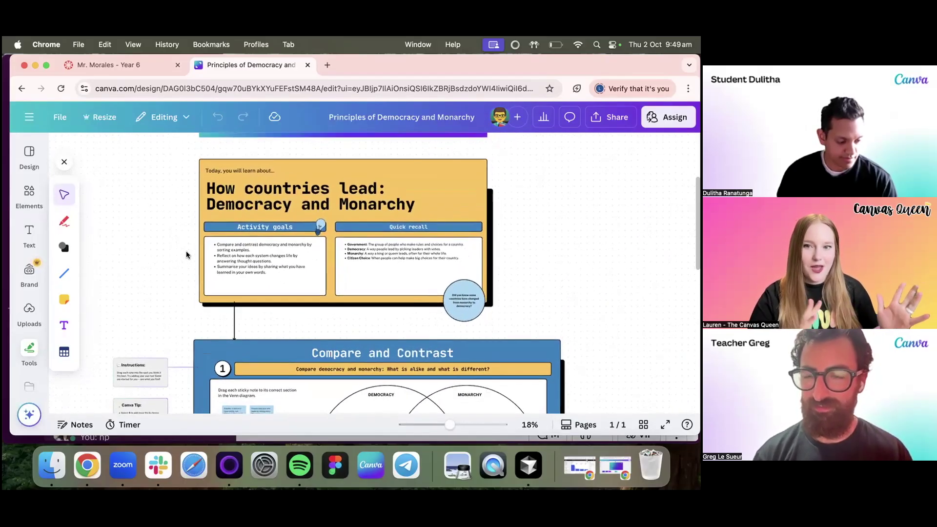
scroll(185, 254, "down", 1)
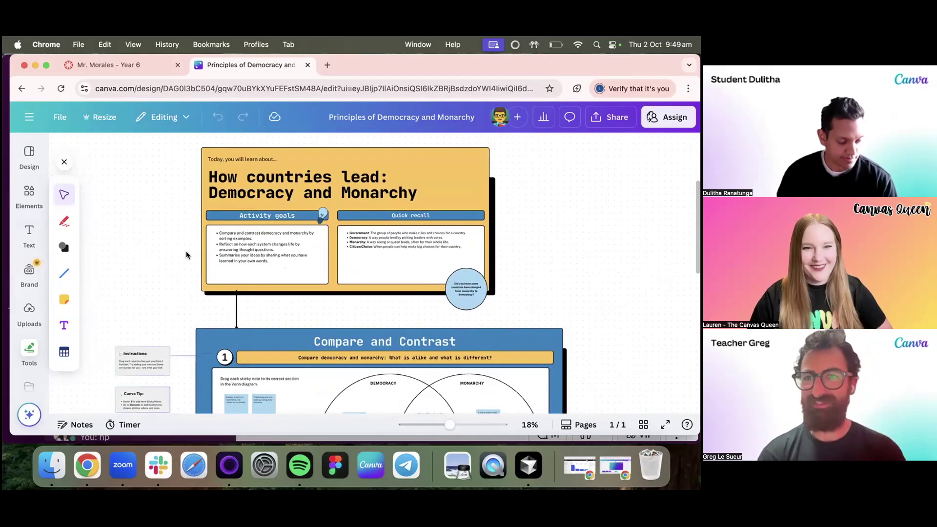
scroll(186, 255, "up", 5)
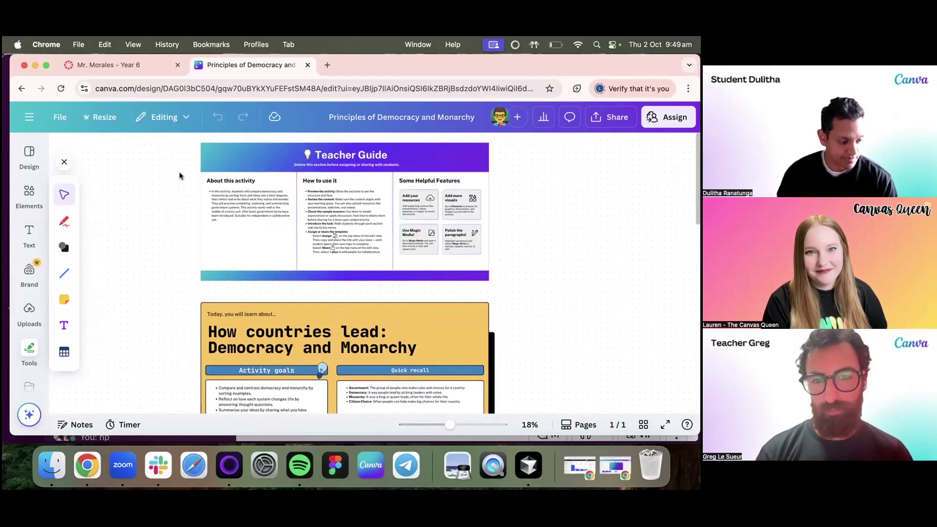
left_click_drag(171, 149, 520, 283)
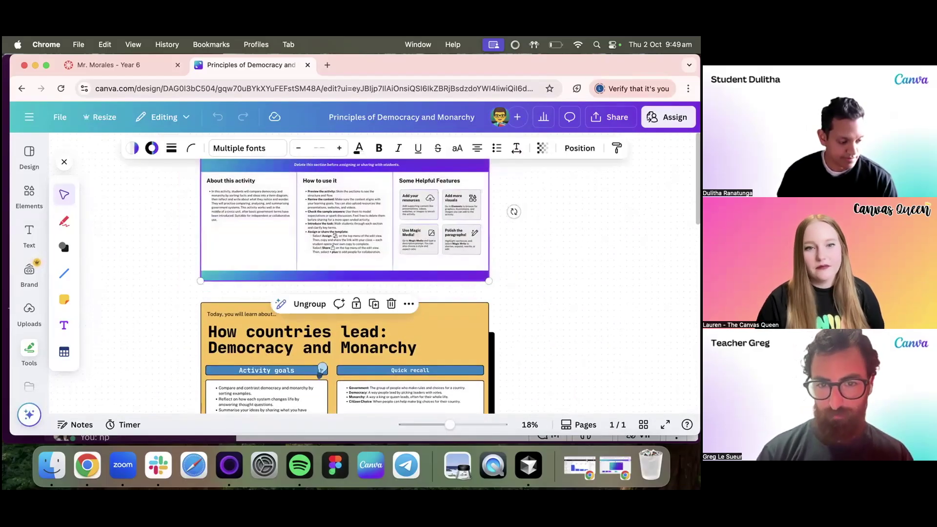
key("Delete")
Pan around the board to review the Democracy/Monarchy Venn diagram and its sticky notes.
scroll(502, 211, "down", 5)
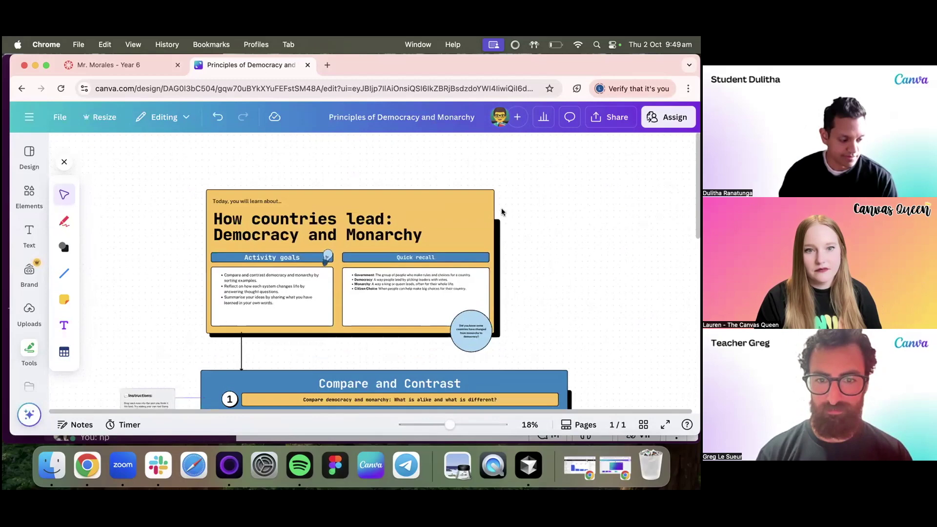
scroll(501, 211, "down", 4)
scroll(502, 212, "up", 3)
scroll(502, 210, "down", 5)
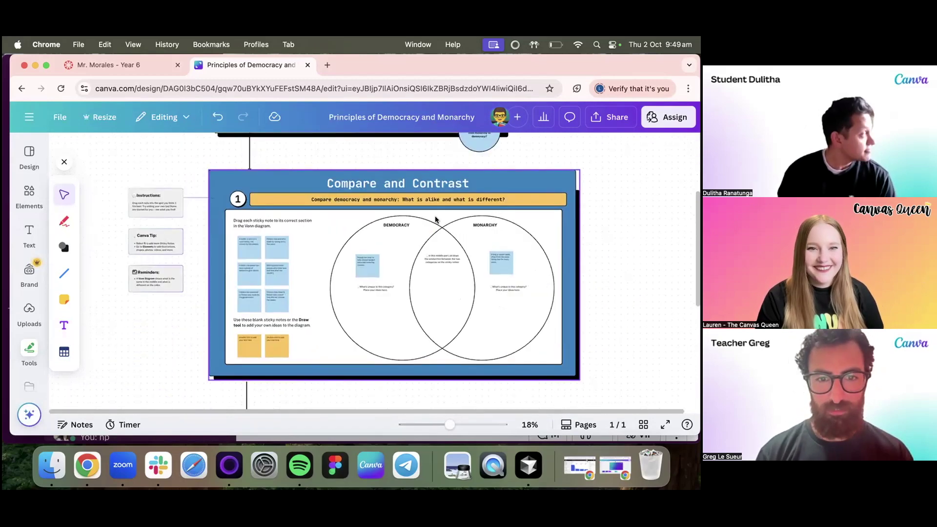
scroll(435, 219, "up", 5)
scroll(435, 219, "left", 3)
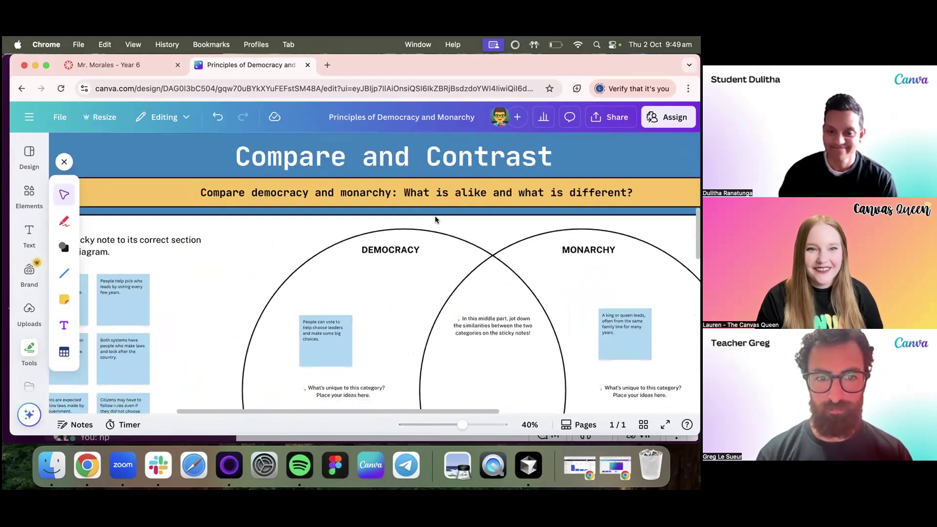
scroll(435, 219, "up", 10)
scroll(435, 219, "left", 2)
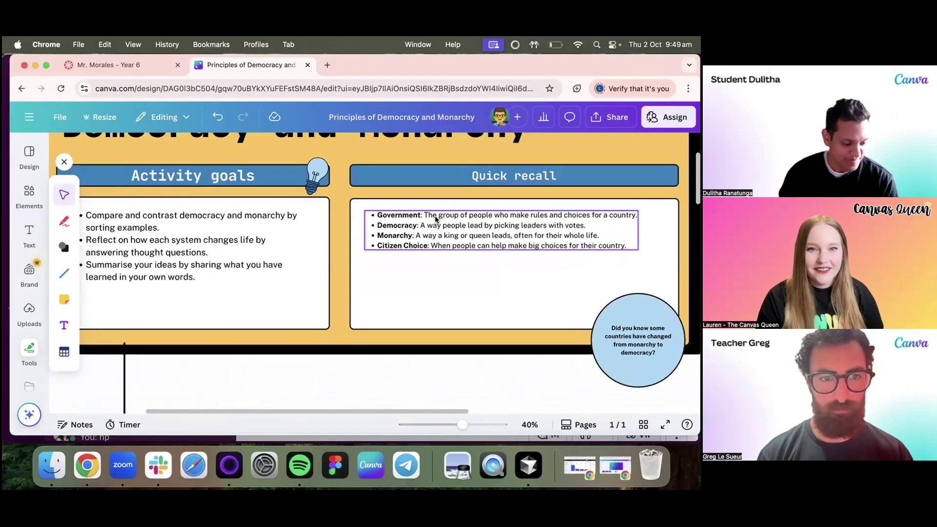
scroll(251, 251, "right", 3)
scroll(251, 252, "down", 1)
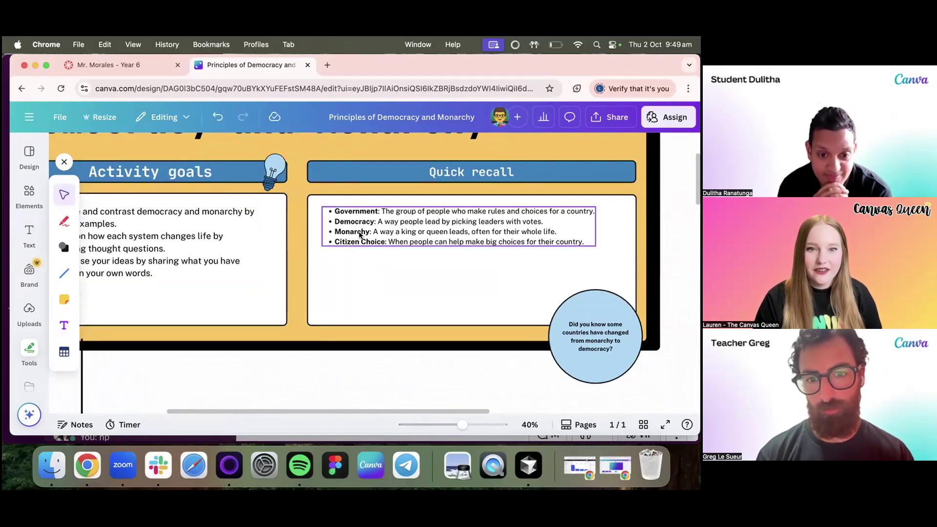
scroll(375, 242, "down", 4)
scroll(376, 242, "left", 2)
scroll(362, 239, "down", 5)
scroll(371, 238, "down", 2)
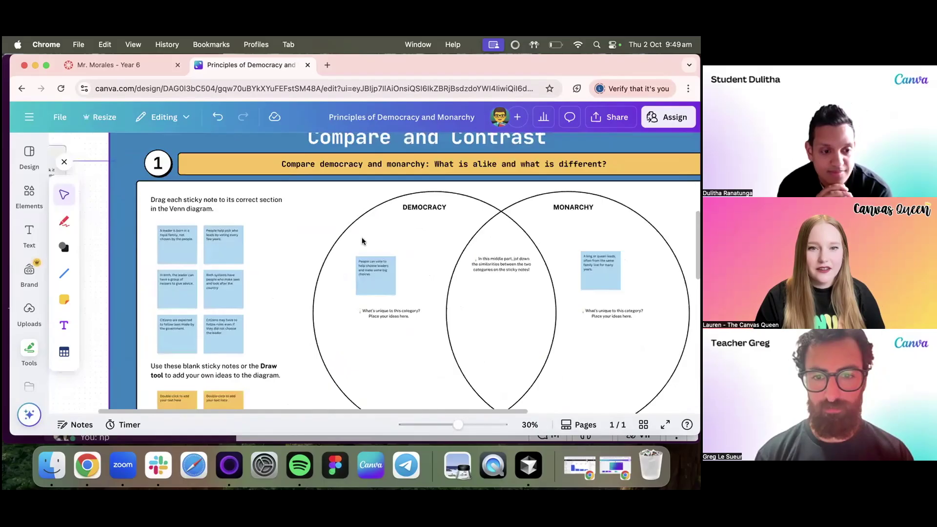
scroll(244, 215, "up", 3)
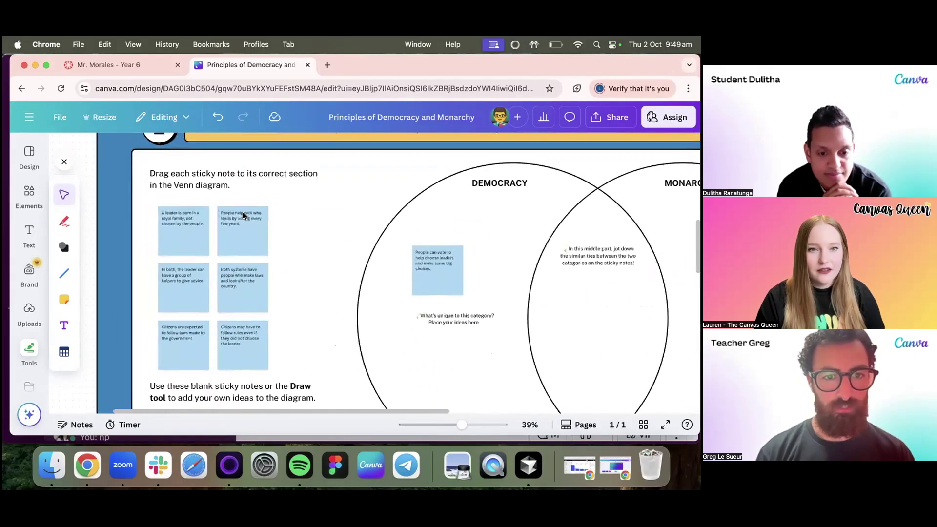
scroll(210, 205, "down", 1)
scroll(201, 192, "right", 6)
scroll(244, 205, "up", 1)
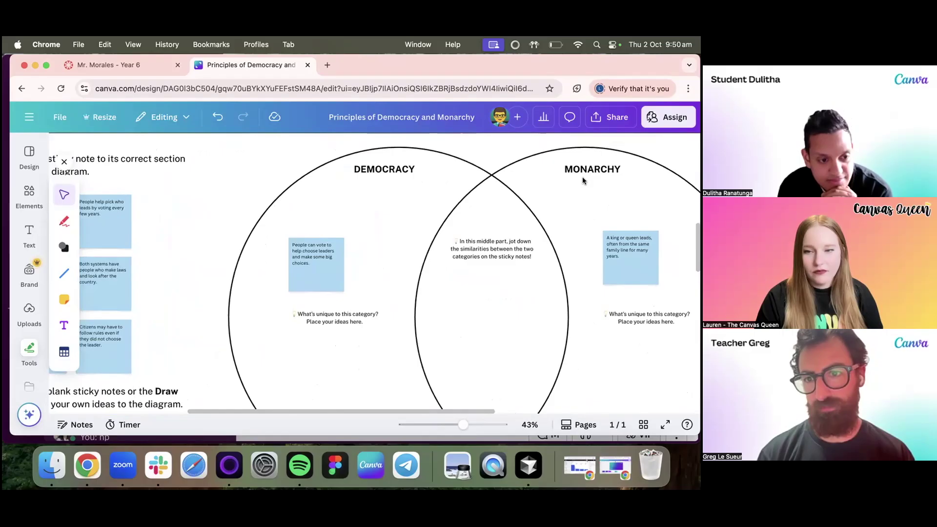
scroll(485, 267, "left", 7)
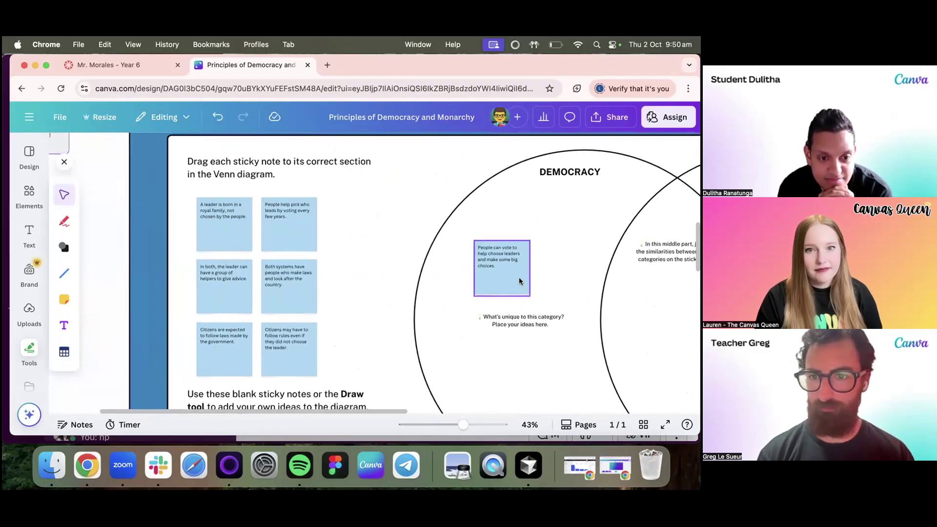
scroll(518, 272, "left", 3)
scroll(376, 222, "down", 2)
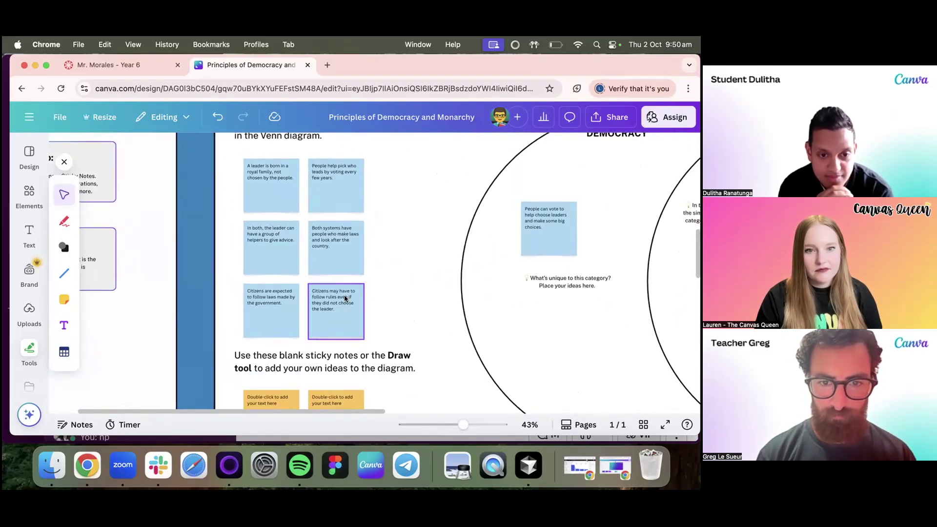
scroll(342, 292, "down", 2)
scroll(342, 292, "right", 2)
scroll(336, 292, "right", 3)
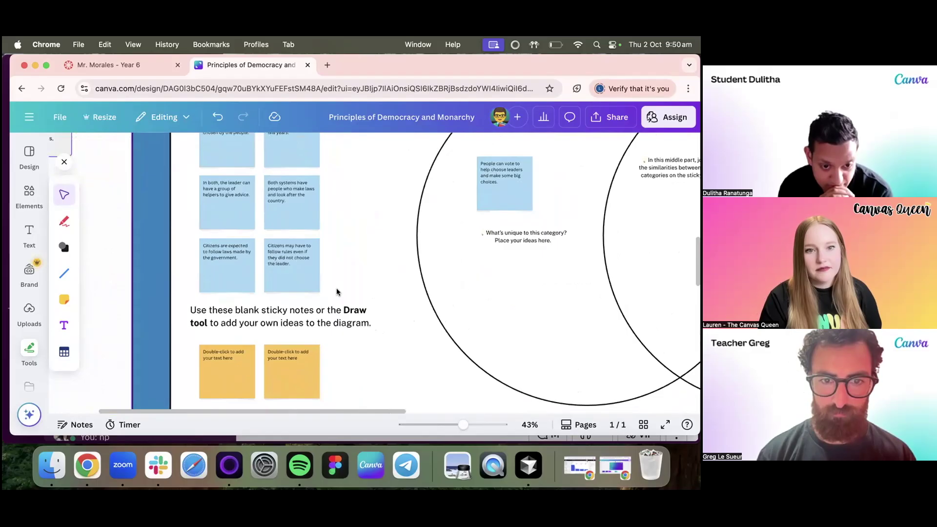
scroll(337, 293, "down", 2)
scroll(337, 293, "up", 4)
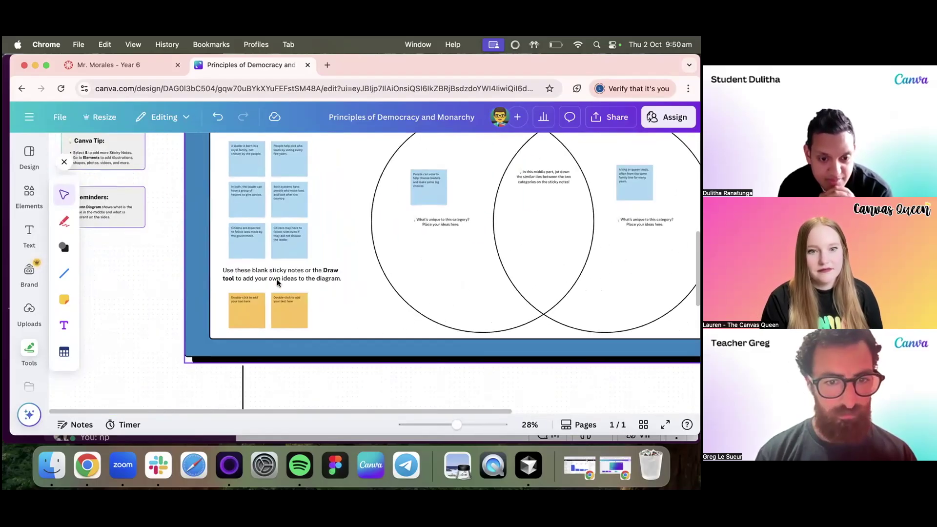
Inspect the blank yellow sticky notes, then scroll down to the four Think and Share questions.
left_click(231, 333)
left_click(295, 333)
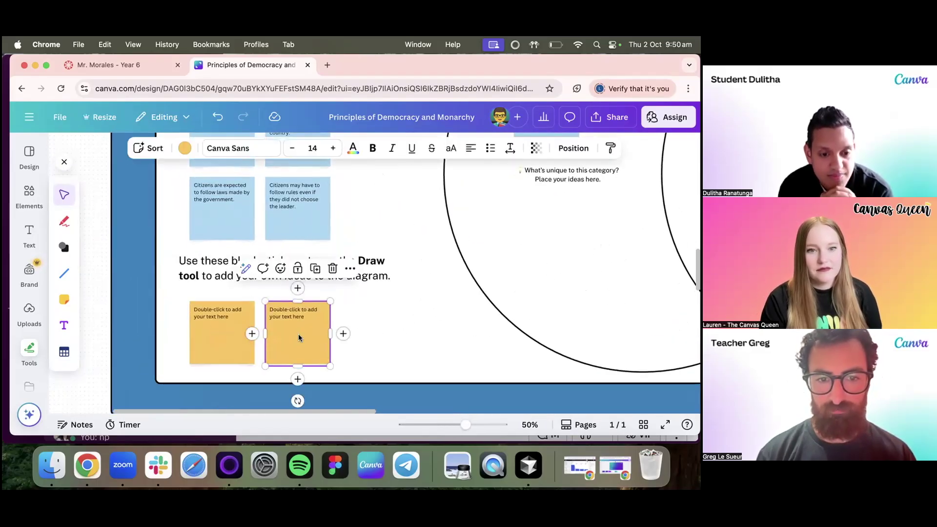
left_click(236, 327)
scroll(303, 325, "down", 5)
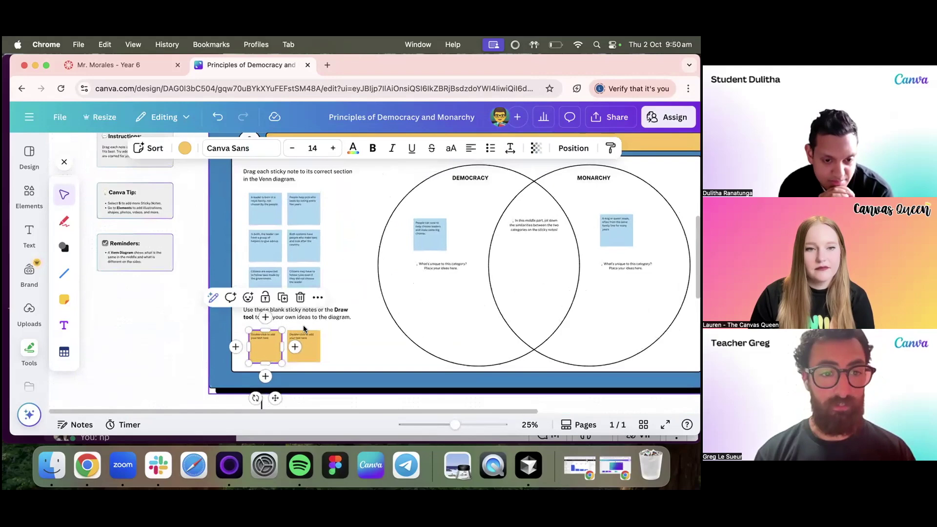
scroll(303, 325, "down", 6)
scroll(303, 325, "up", 5)
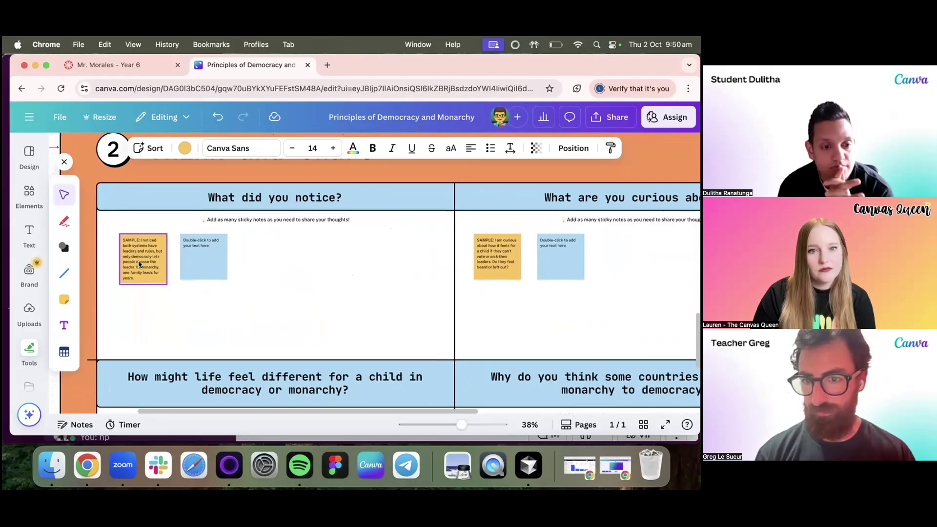
scroll(243, 308, "down", 4)
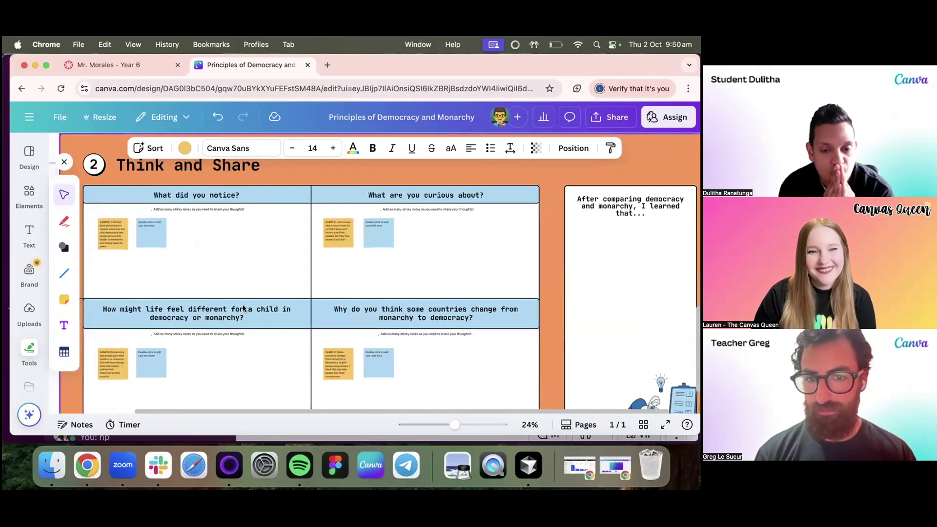
scroll(242, 307, "down", 6)
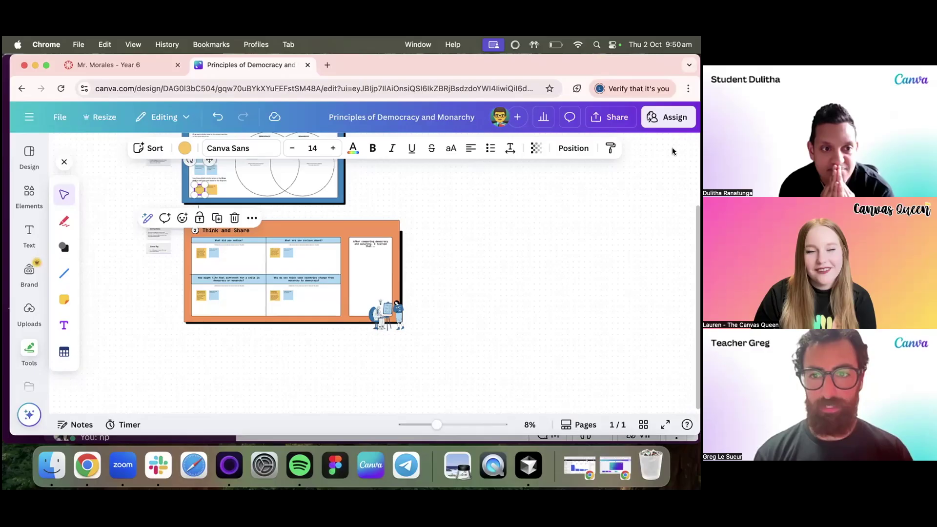
Check Assign options, keeping Share via link, then go to the Year 6 course's Assignments page.
left_click(673, 118)
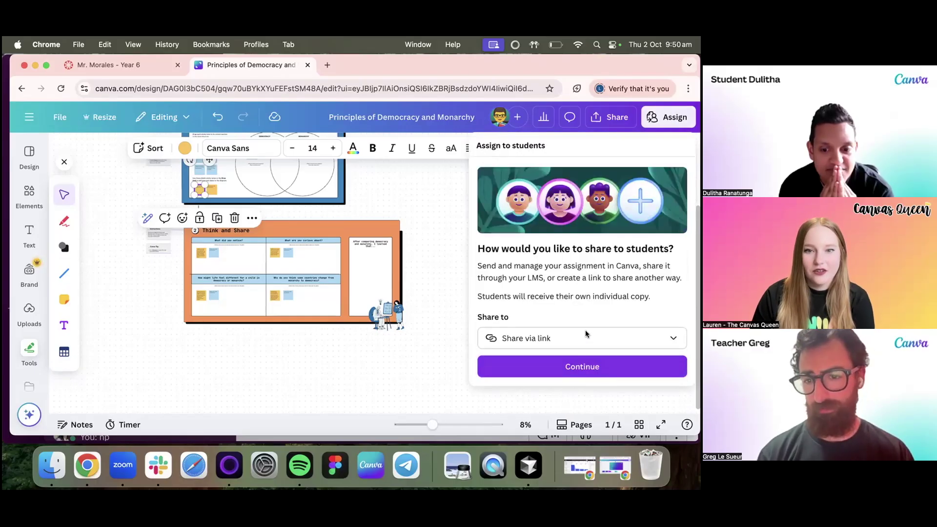
left_click(585, 334)
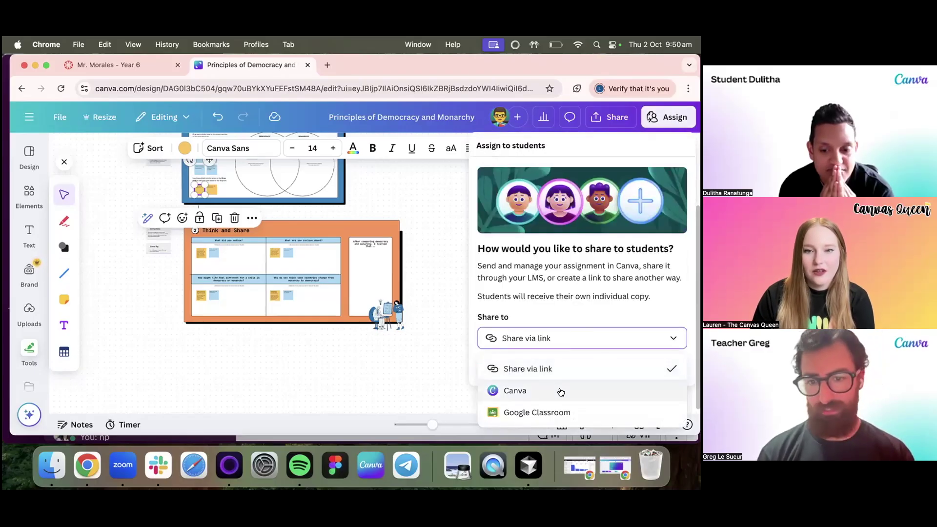
left_click(597, 335)
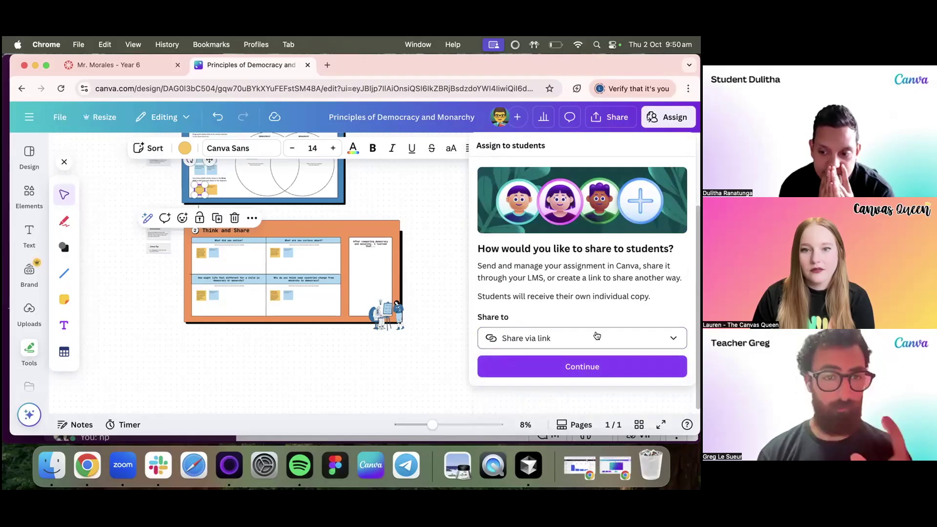
left_click(95, 66)
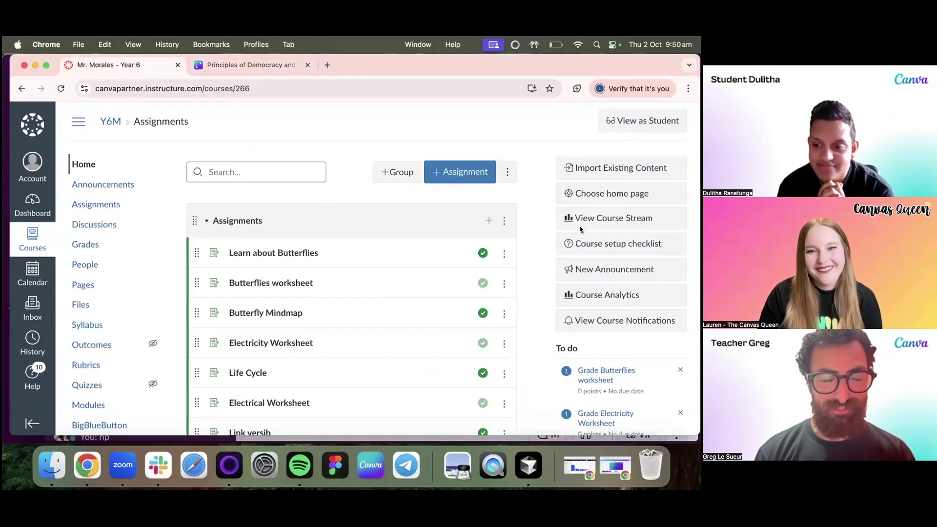
Start a new assignment named 'Principles of Democracy and Monarchy', copied from the Canva design title.
left_click(465, 173)
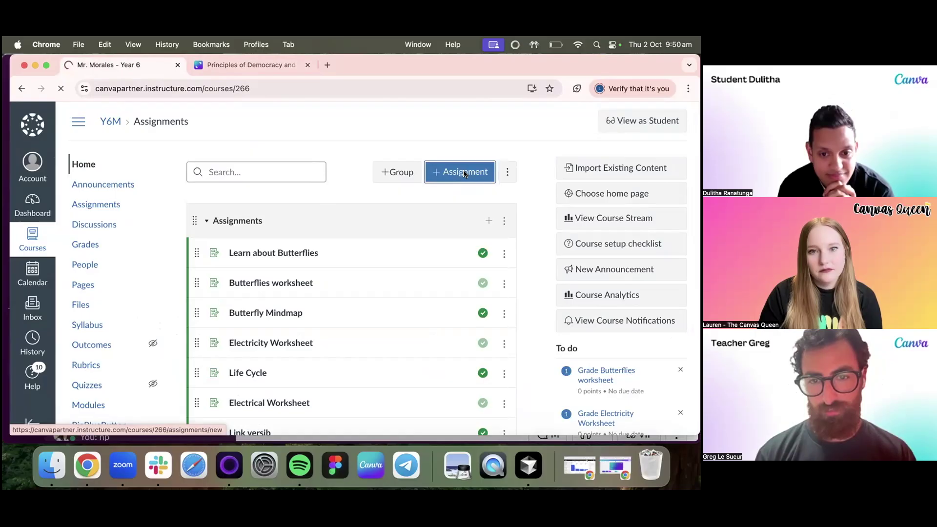
left_click(244, 65)
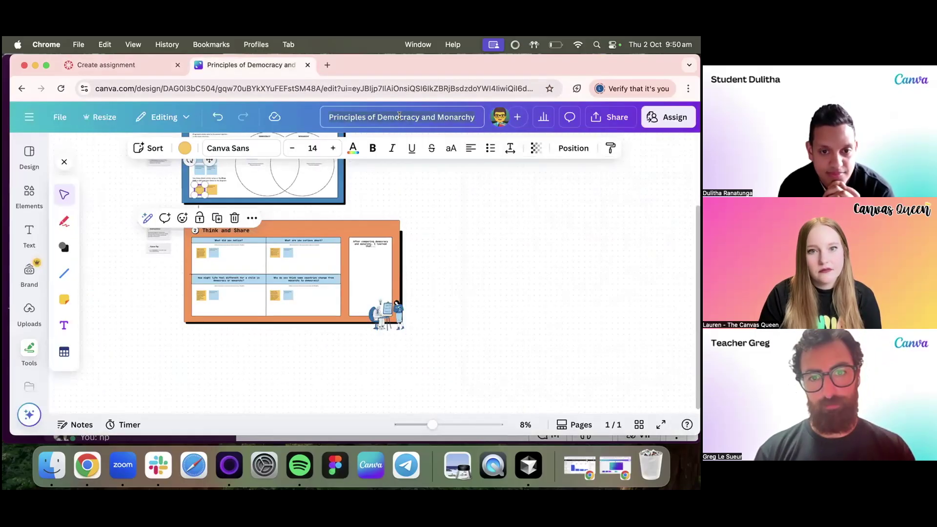
key("super+c")
left_click(108, 65)
key("super+v")
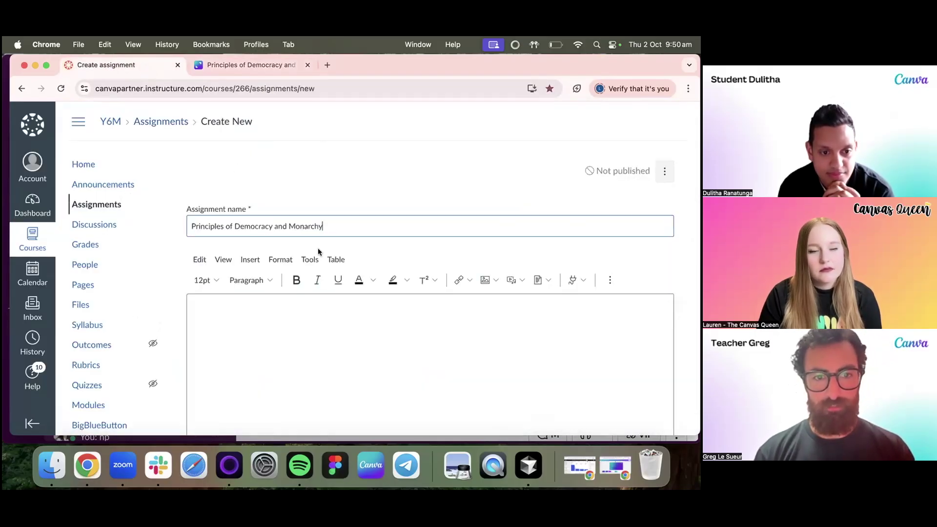
scroll(361, 281, "down", 3)
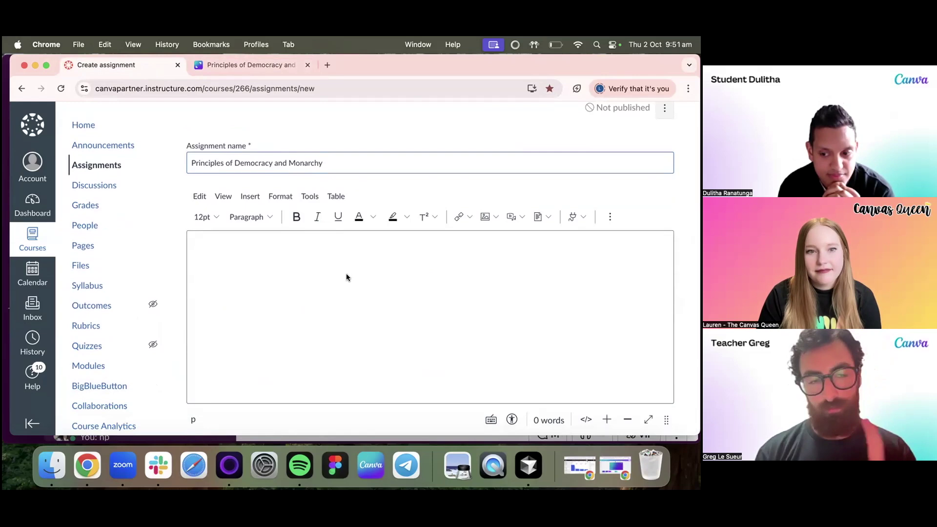
left_click(574, 216)
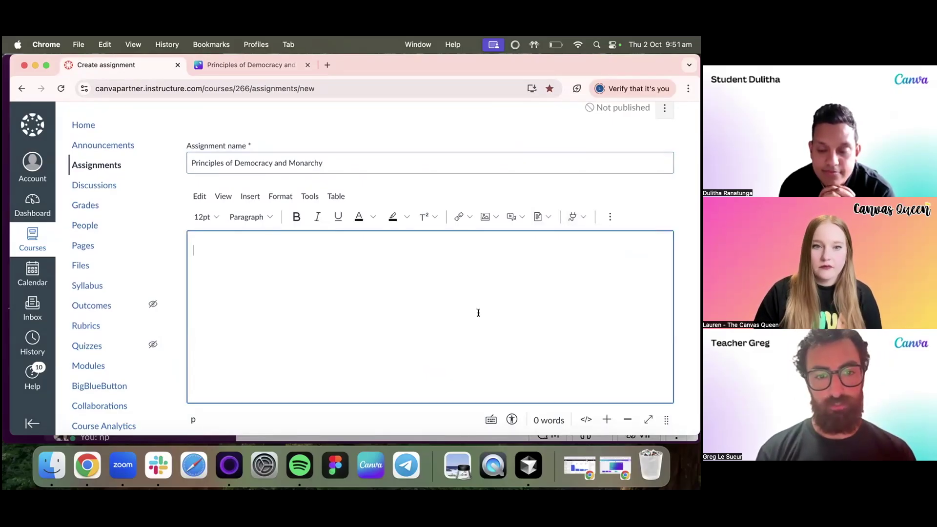
scroll(479, 312, "down", 5)
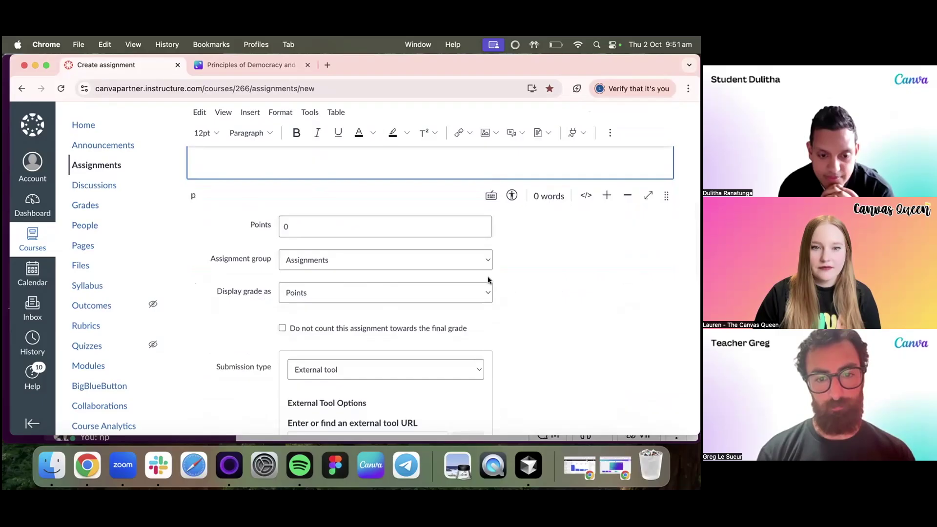
Use External tool submission, linking the Principles of Democracy and Monarchy design via Canva Education.
left_click(380, 369)
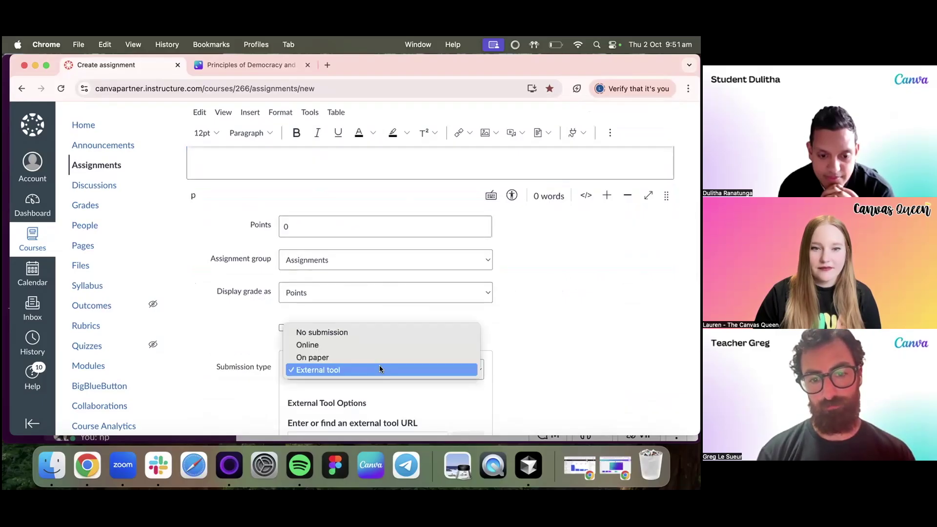
left_click(380, 369)
left_click(469, 358)
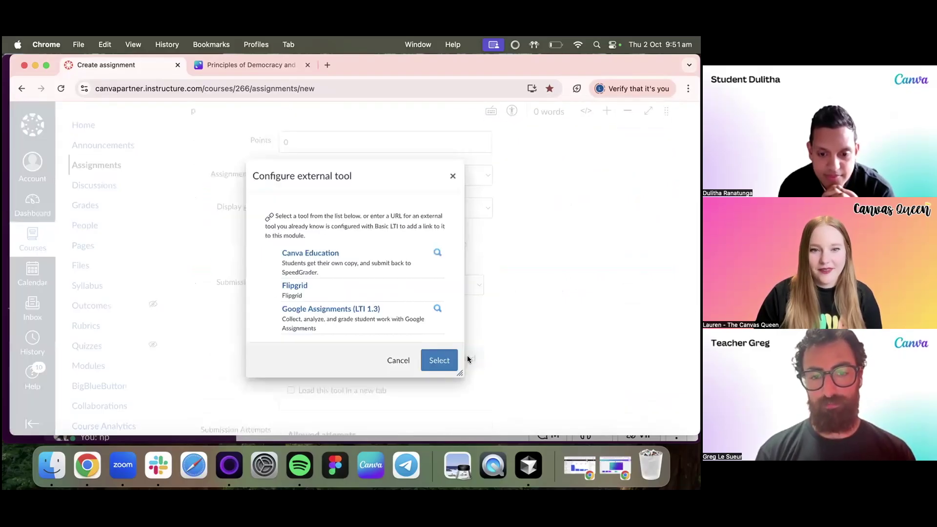
left_click(324, 254)
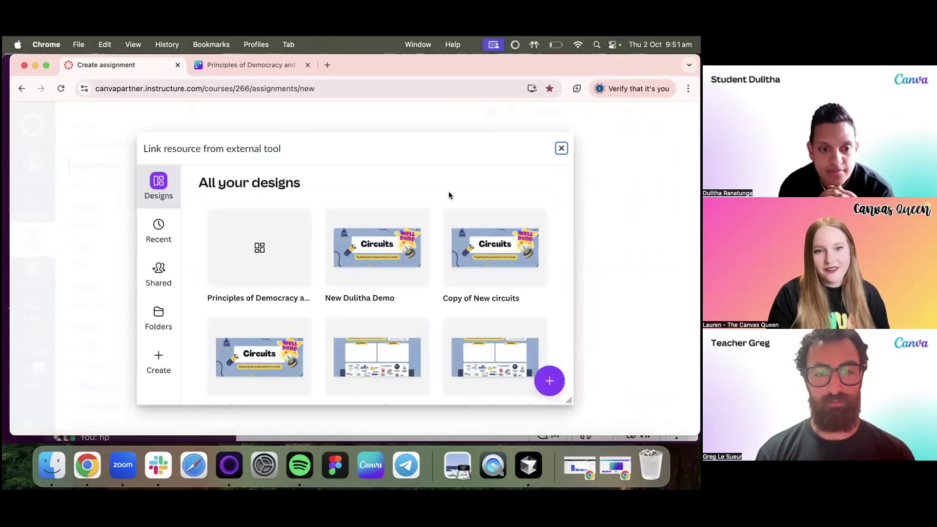
left_click(247, 240)
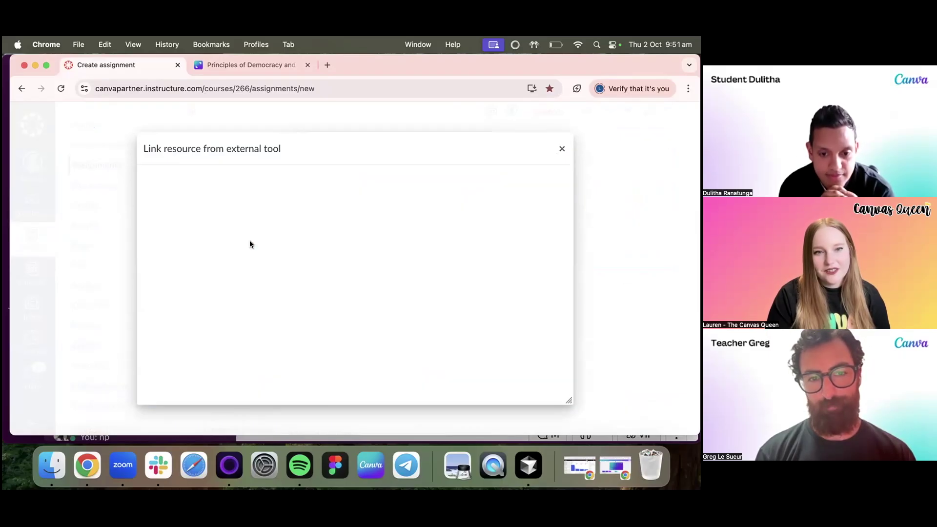
left_click(440, 360)
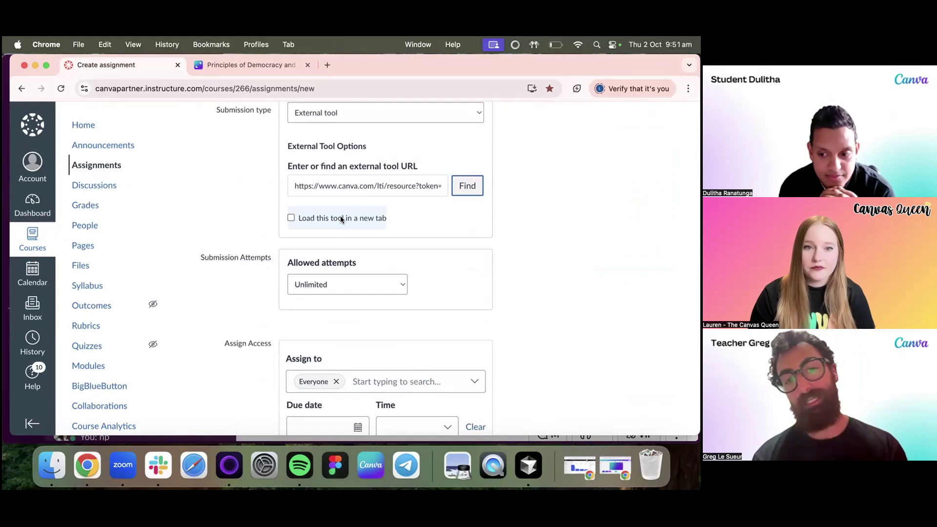
Enable 'Load this tool in a new tab' and Save & publish the assignment.
scroll(341, 216, "up", 1)
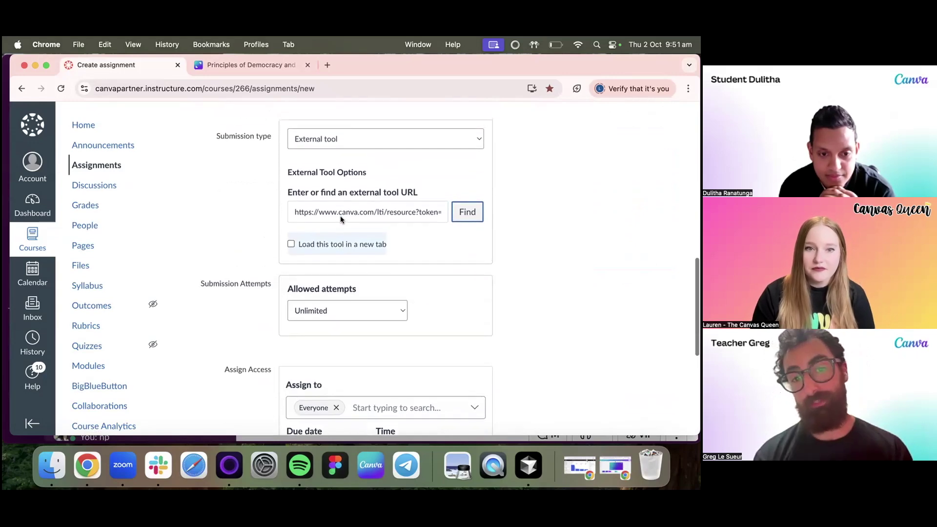
left_click(292, 245)
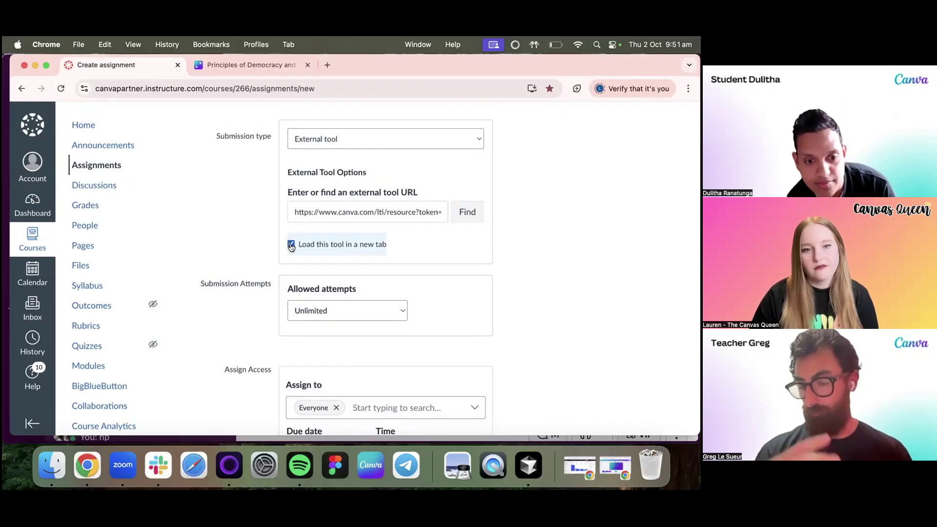
scroll(303, 243, "down", 2)
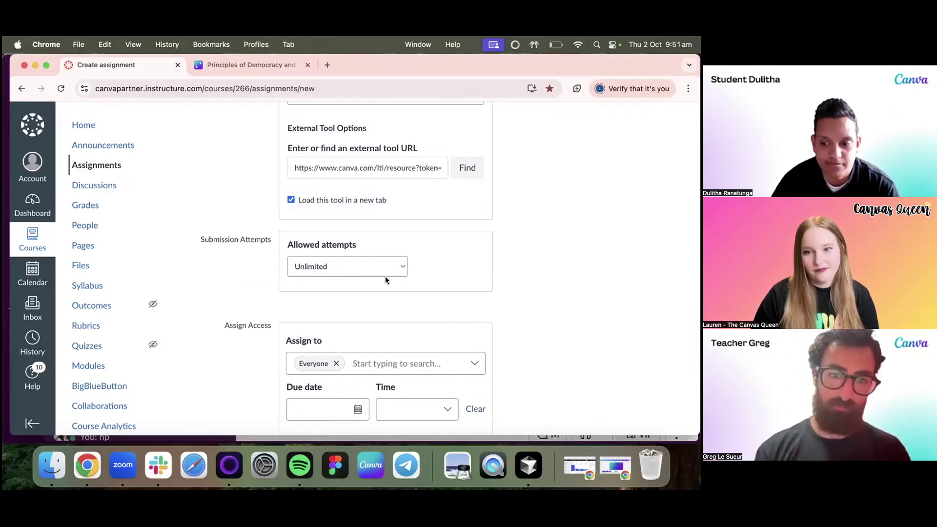
scroll(446, 224, "down", 3)
scroll(446, 224, "up", 2)
scroll(457, 201, "down", 4)
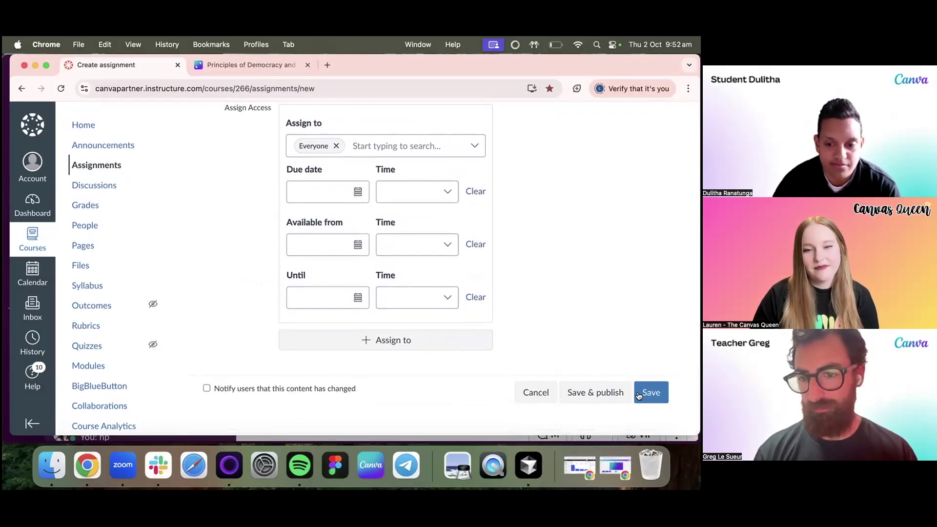
left_click(607, 392)
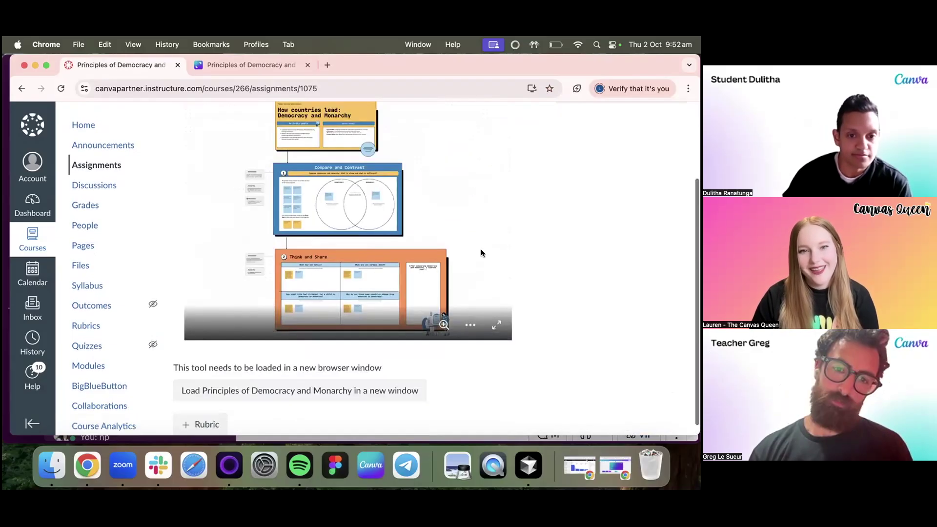
Open the Principles of Democracy and Monarchy assignment, preview it full screen, then launch it in a new window.
scroll(419, 276, "down", 1)
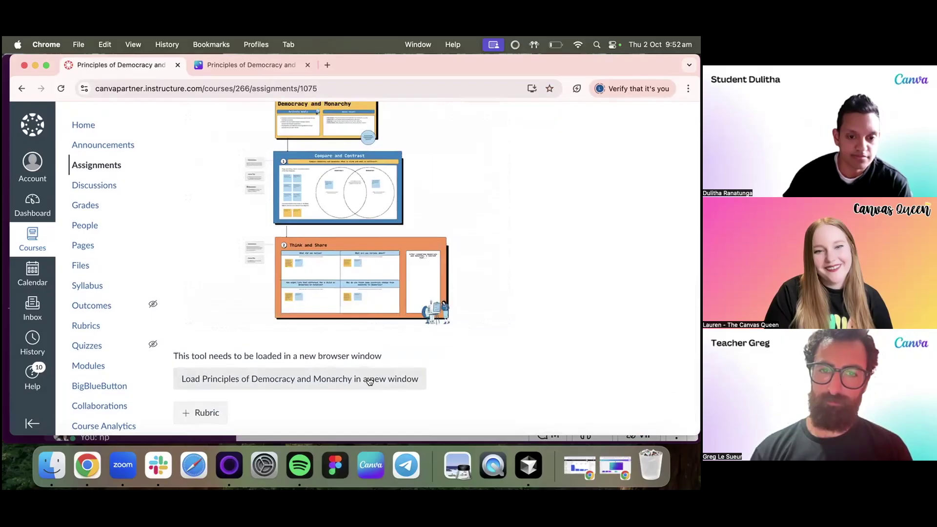
scroll(210, 176, "up", 3)
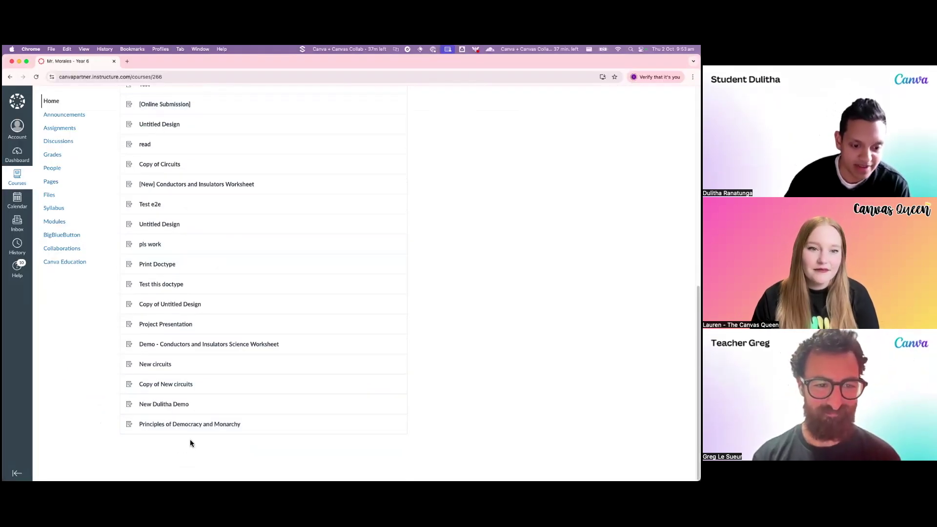
left_click(155, 429)
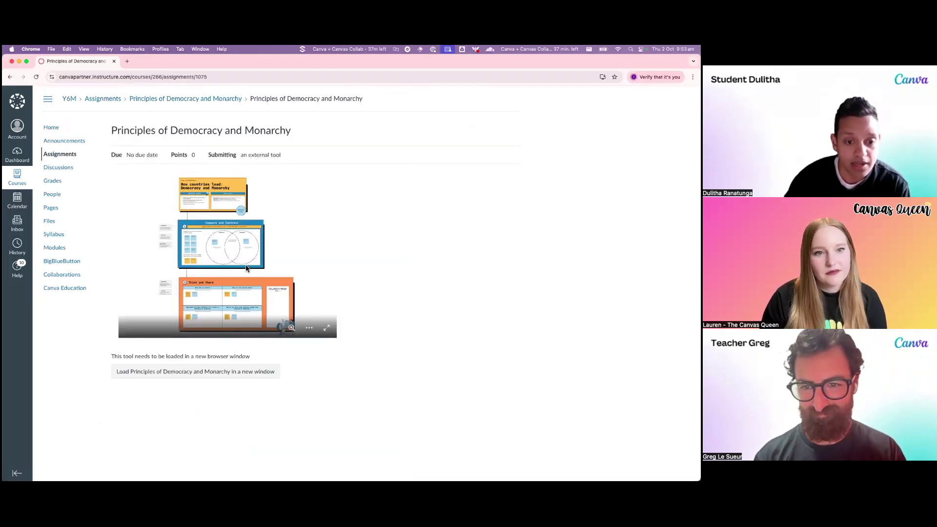
left_click(326, 328)
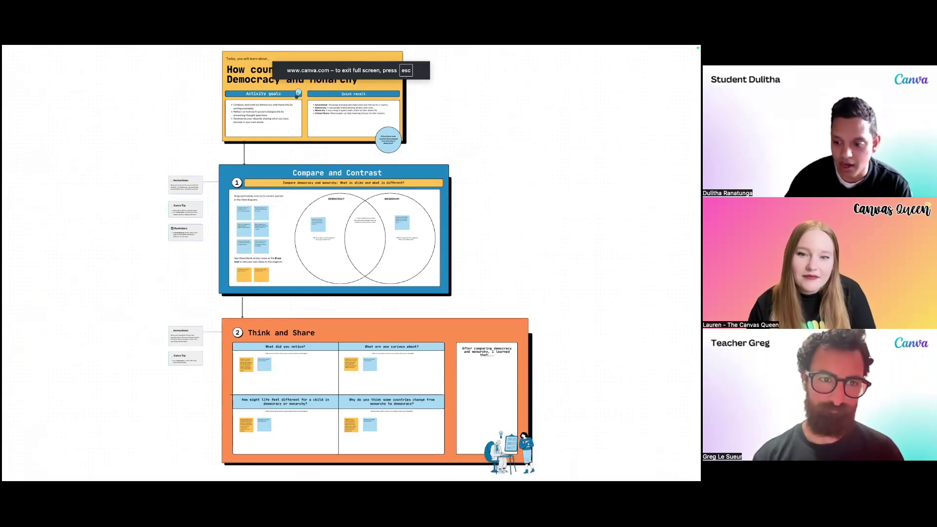
key("Escape")
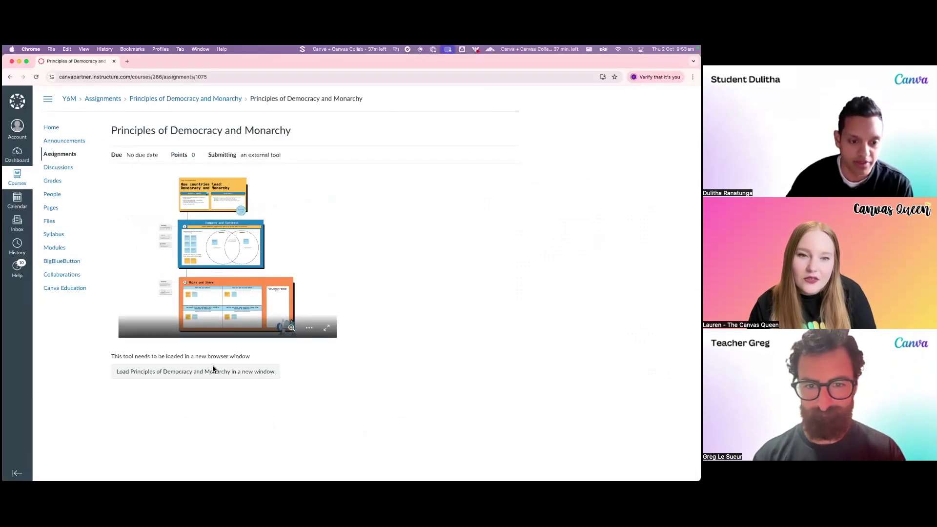
left_click(184, 379)
left_click(93, 62)
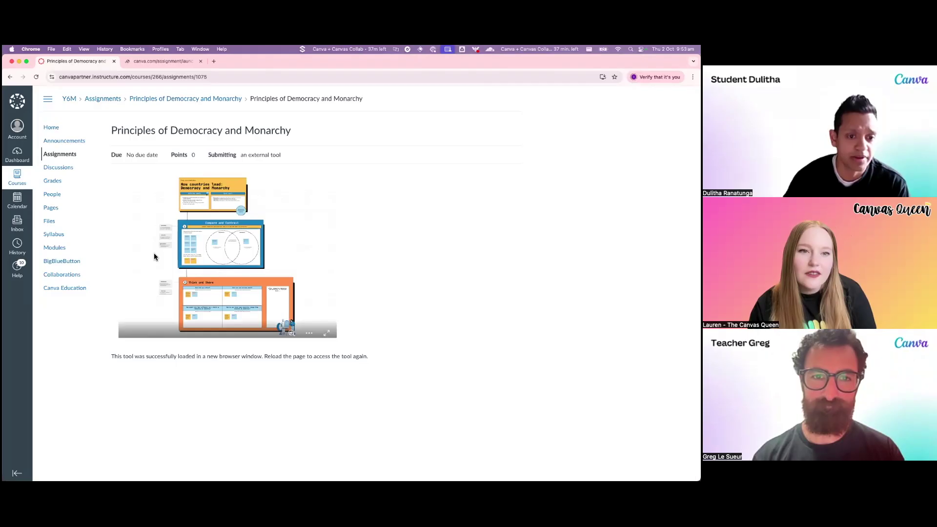
On the Canva whiteboard, move the royal-family leader sticky note under Monarchy.
left_click(153, 61)
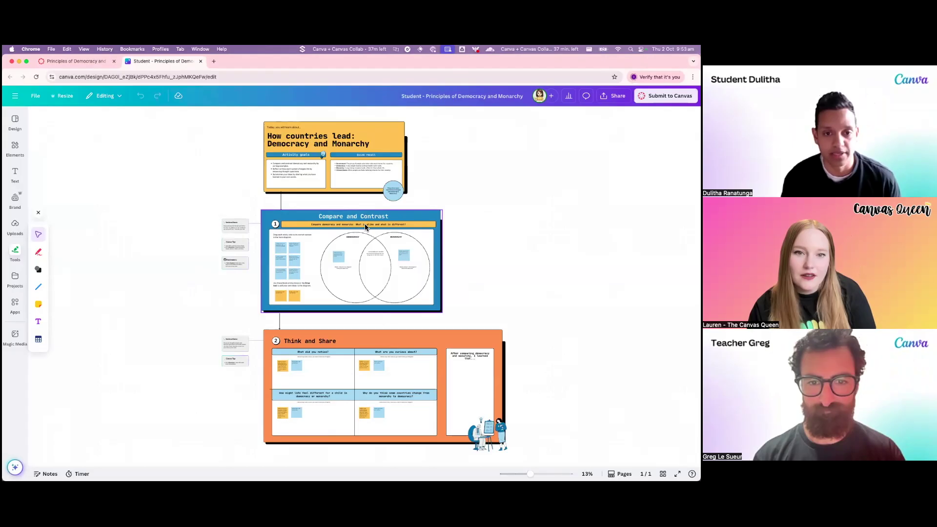
scroll(435, 202, "right", 2)
scroll(479, 223, "up", 3)
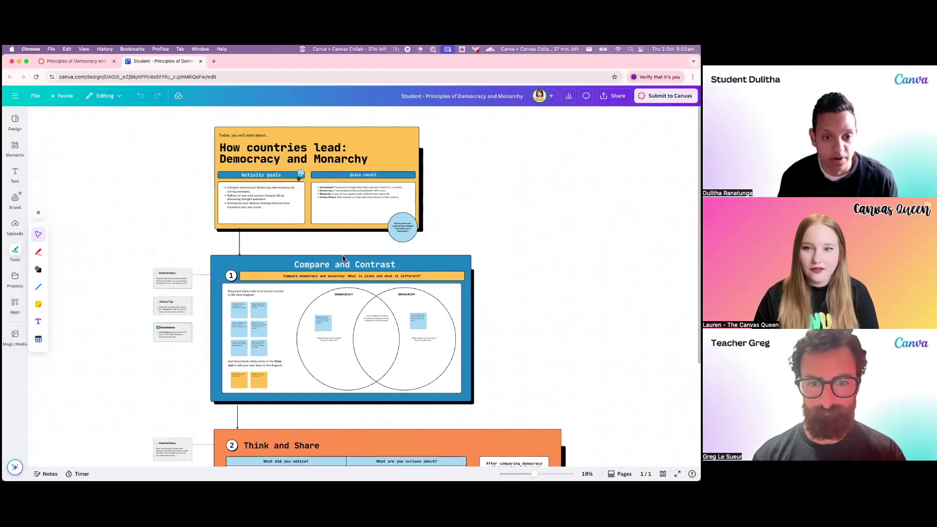
scroll(343, 258, "up", 5)
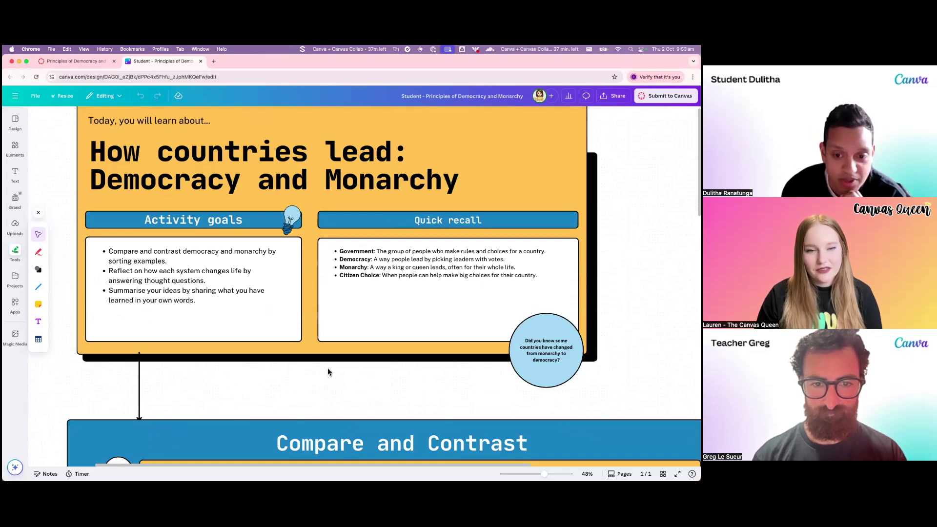
scroll(328, 370, "down", 10)
left_click(379, 389)
scroll(354, 392, "right", 1)
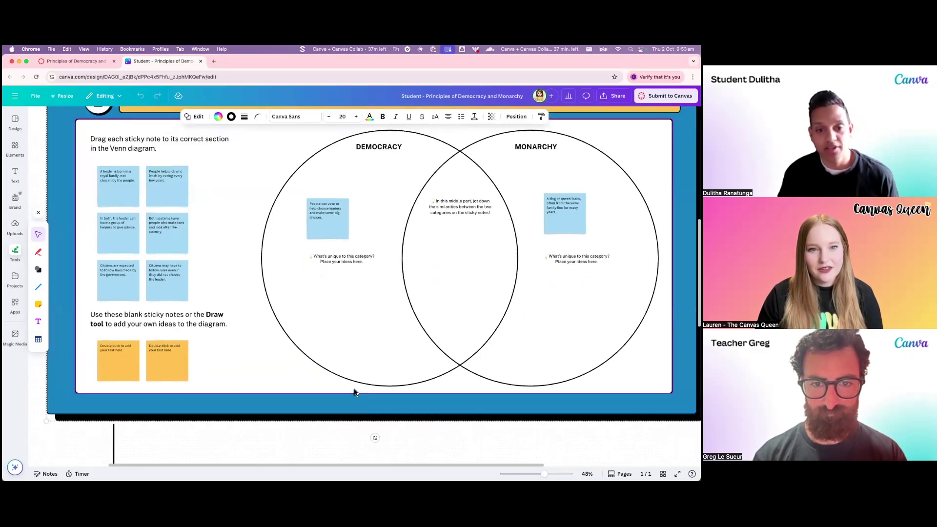
scroll(240, 305, "up", 2)
scroll(255, 299, "down", 2)
scroll(255, 328, "up", 1)
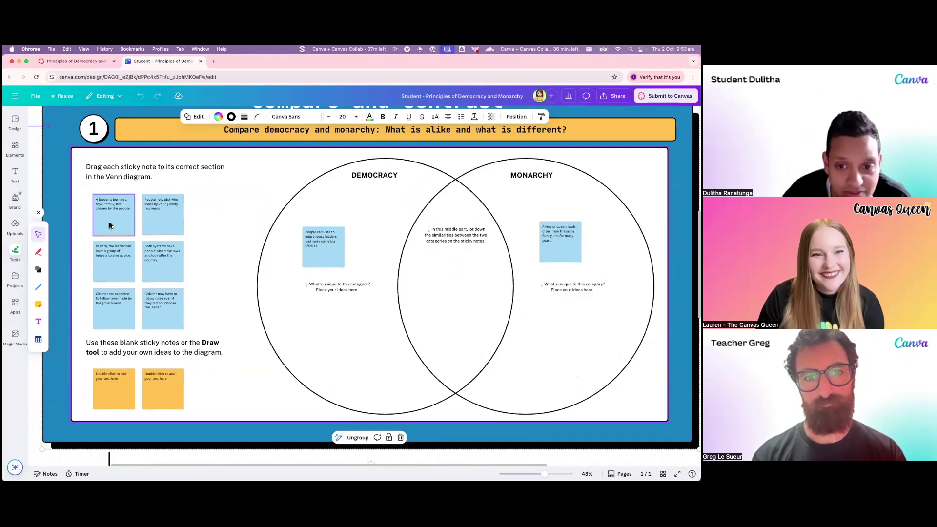
left_click_drag(109, 225, 441, 299)
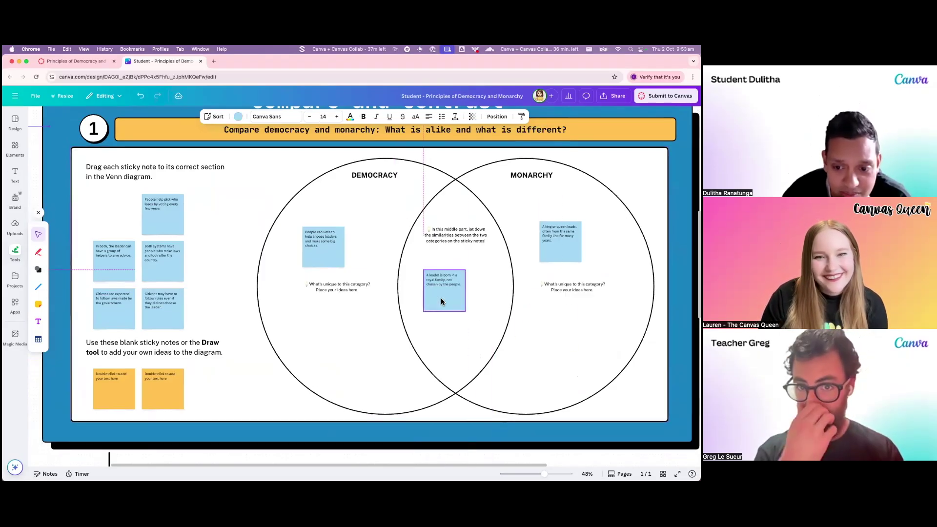
left_click(201, 244)
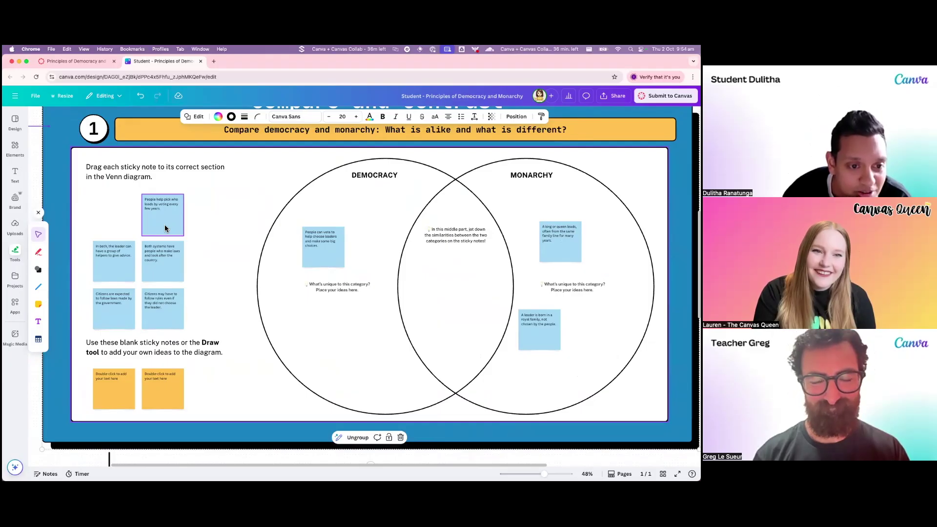
Put the picking-leaders note in Democracy and the lawmakers and leader-helpers notes in the overlap.
left_click_drag(162, 225, 356, 340)
left_click(177, 278)
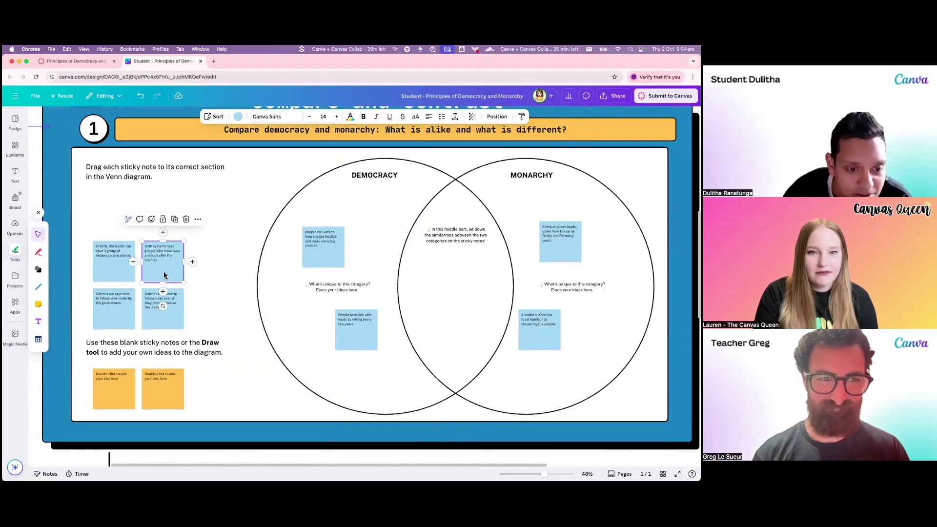
left_click_drag(164, 275, 451, 310)
left_click_drag(120, 266, 465, 339)
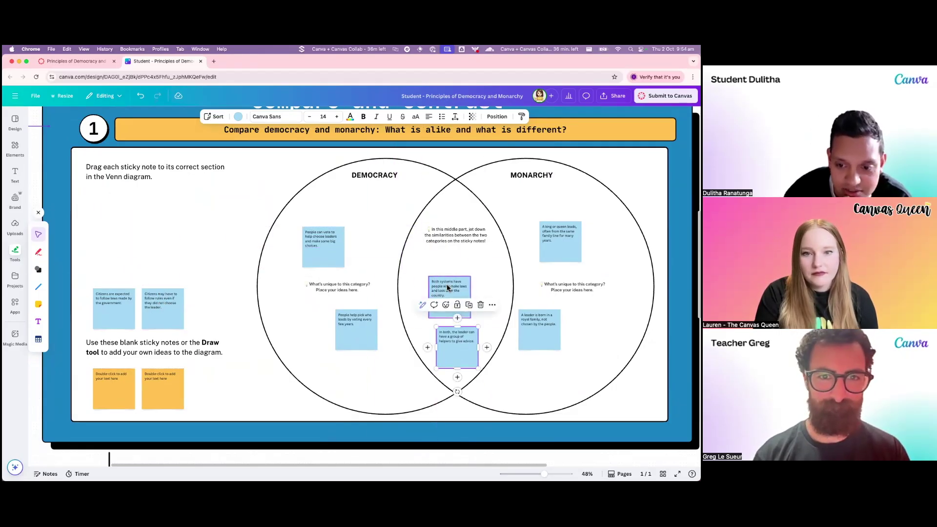
left_click(237, 213)
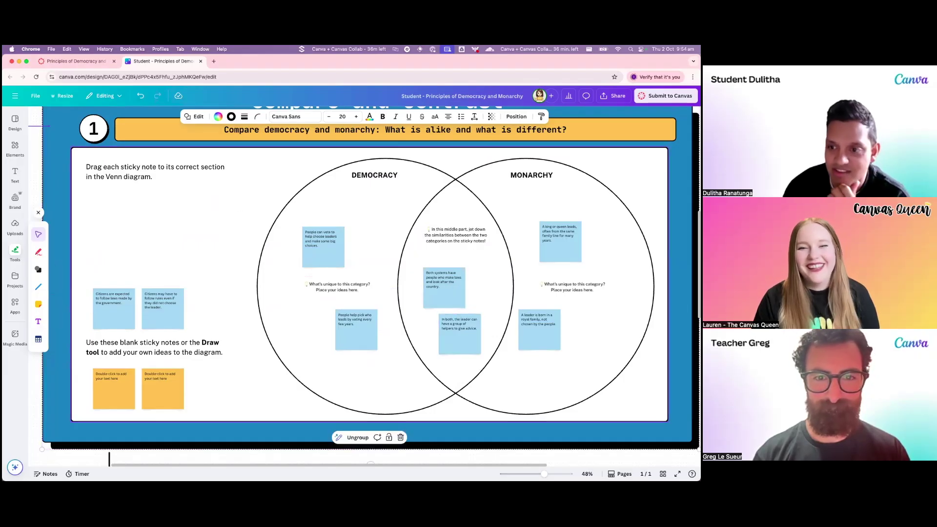
left_click(666, 96)
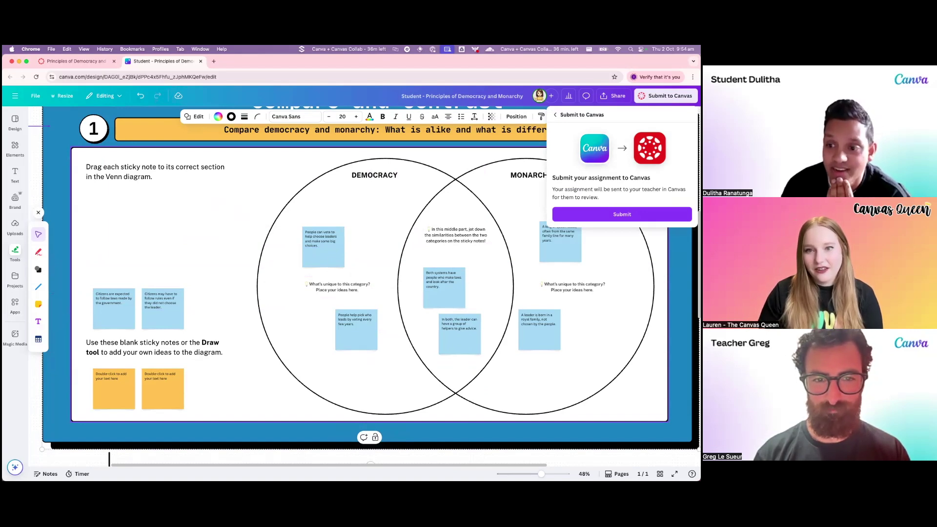
Submit the whiteboard to Canvas and go to the submission in Canvas.
left_click(622, 214)
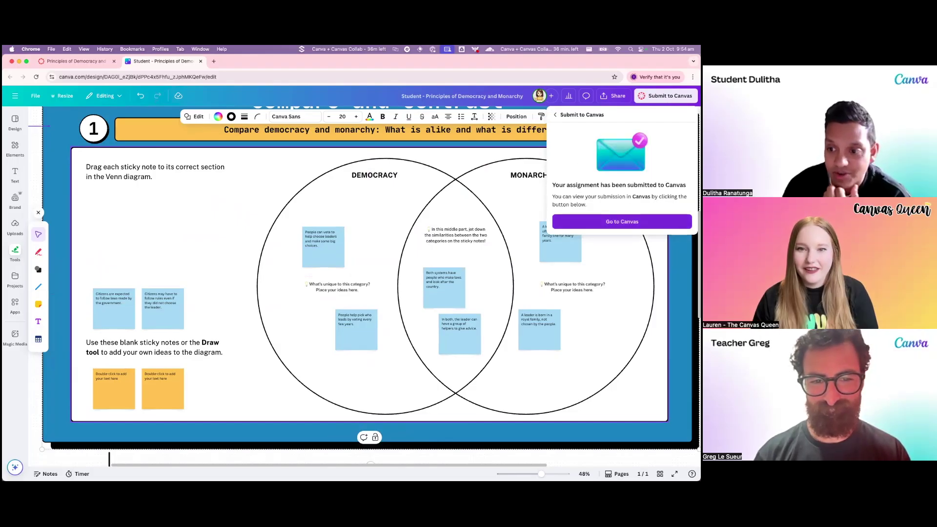
left_click(622, 221)
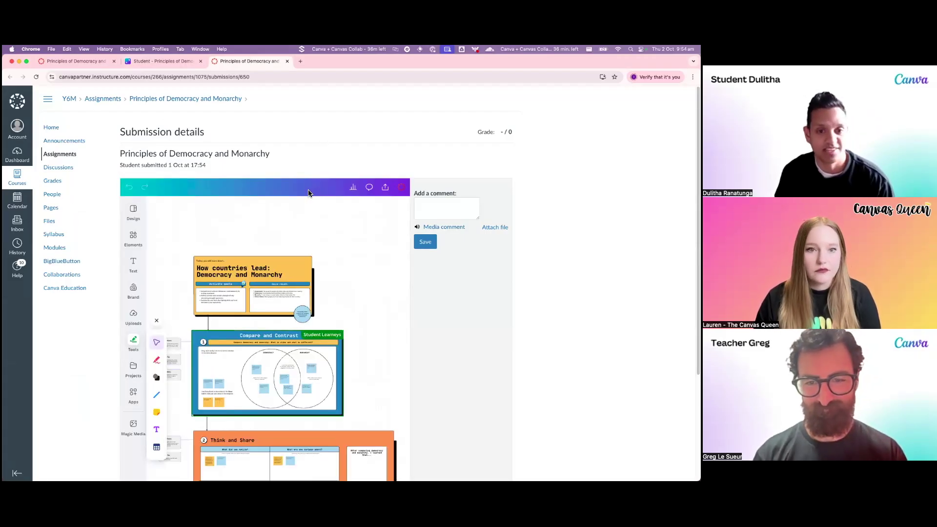
Look over the Submission details page showing the submitted Venn diagram.
triple_click(205, 134)
left_click(269, 150)
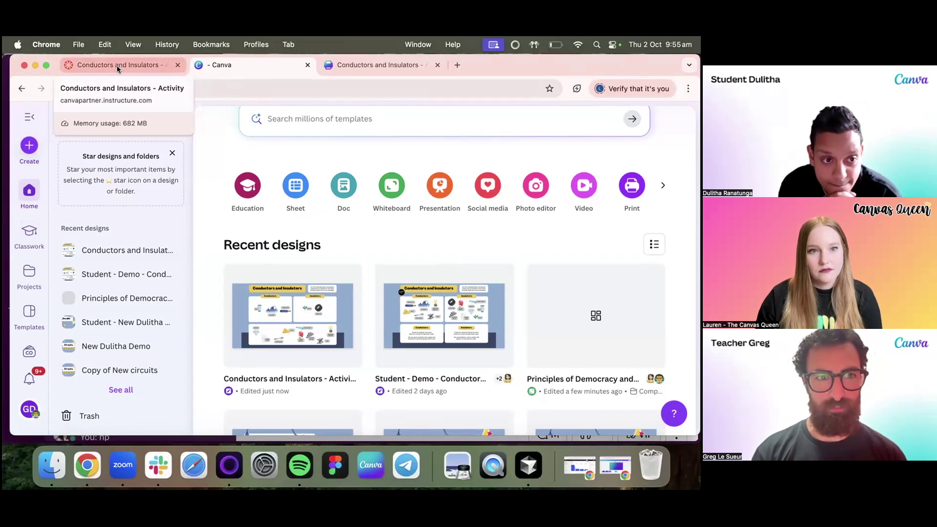
Look over the Conductors and Insulators assignment page.
left_click(116, 66)
scroll(388, 184, "down", 2)
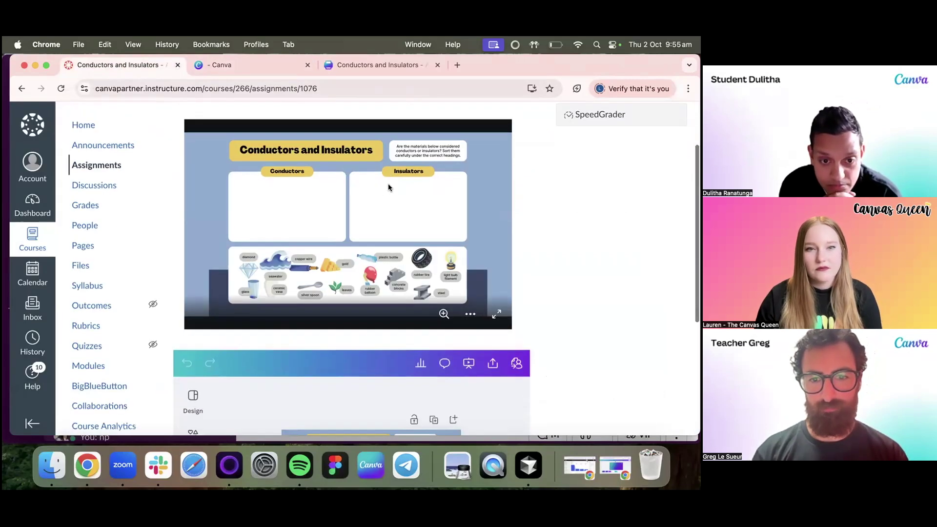
scroll(388, 183, "down", 5)
scroll(391, 312, "up", 2)
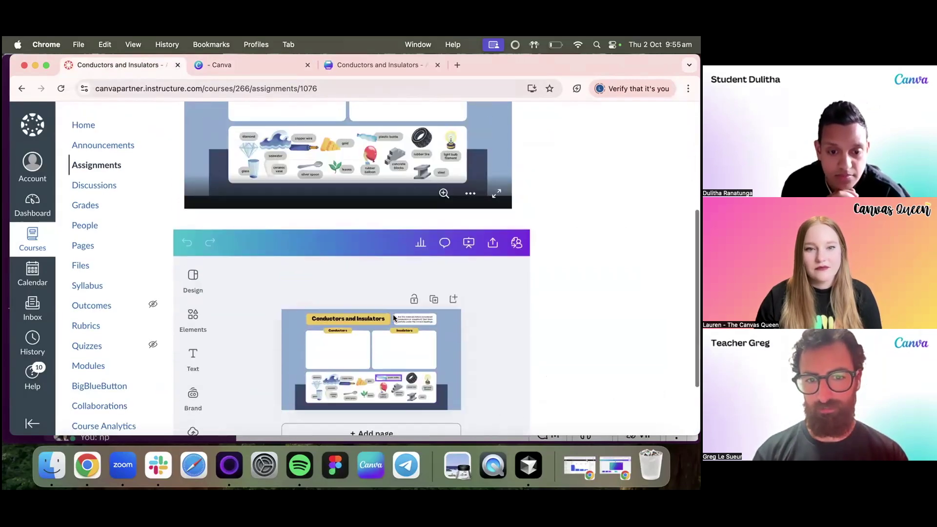
scroll(393, 318, "up", 1)
scroll(352, 234, "up", 3)
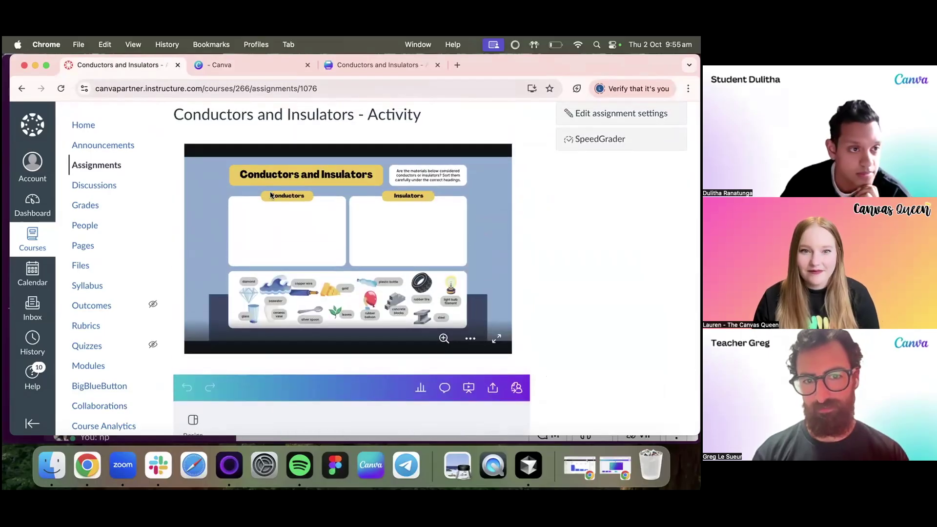
scroll(419, 292, "down", 5)
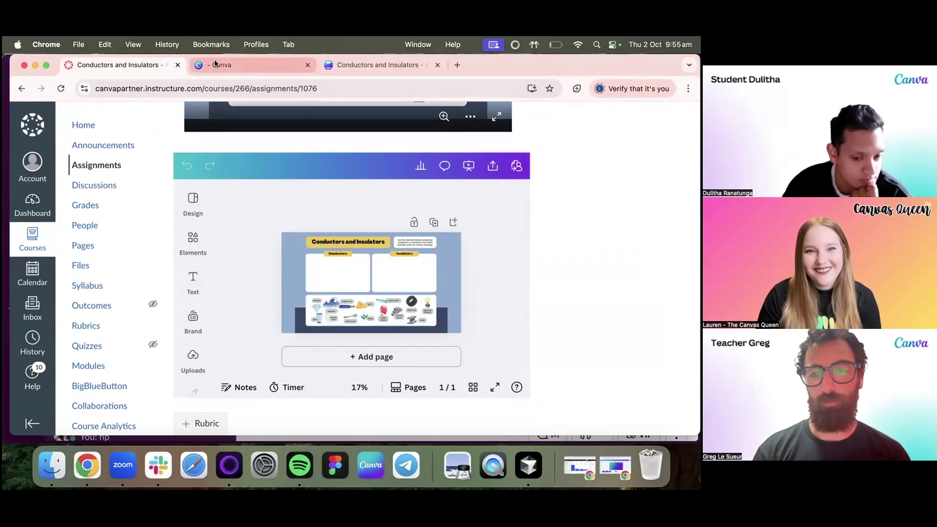
Return to the assignments list and open Principles of Democracy and Monarchy.
key("super+bracketleft")
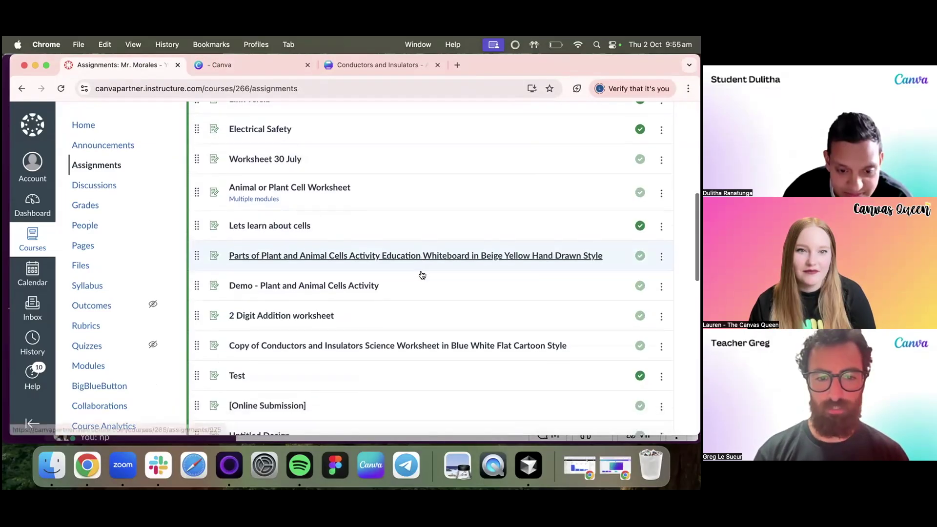
scroll(421, 274, "down", 10)
left_click(292, 319)
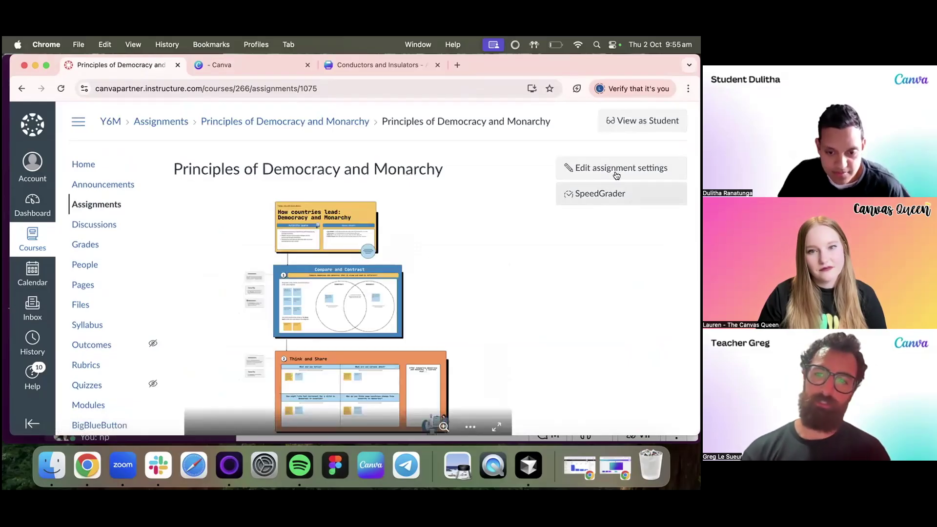
Open the student's Democracy and Monarchy submission in SpeedGrader and view its Venn diagram.
left_click(611, 186)
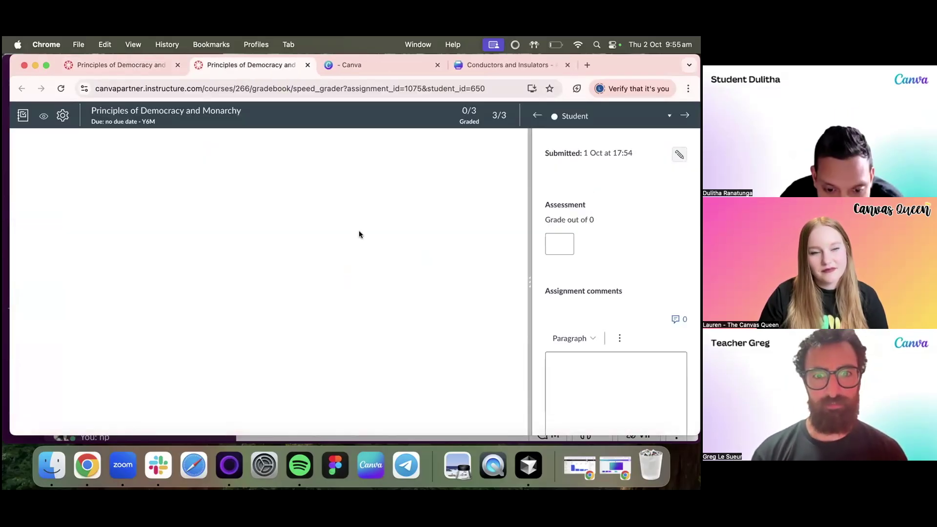
scroll(330, 217, "up", 3)
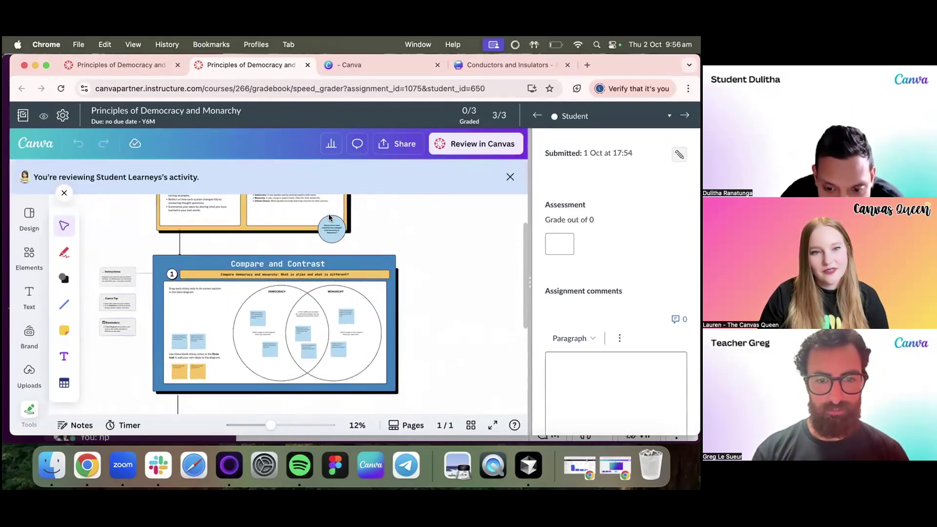
scroll(329, 218, "down", 2)
scroll(330, 218, "up", 3)
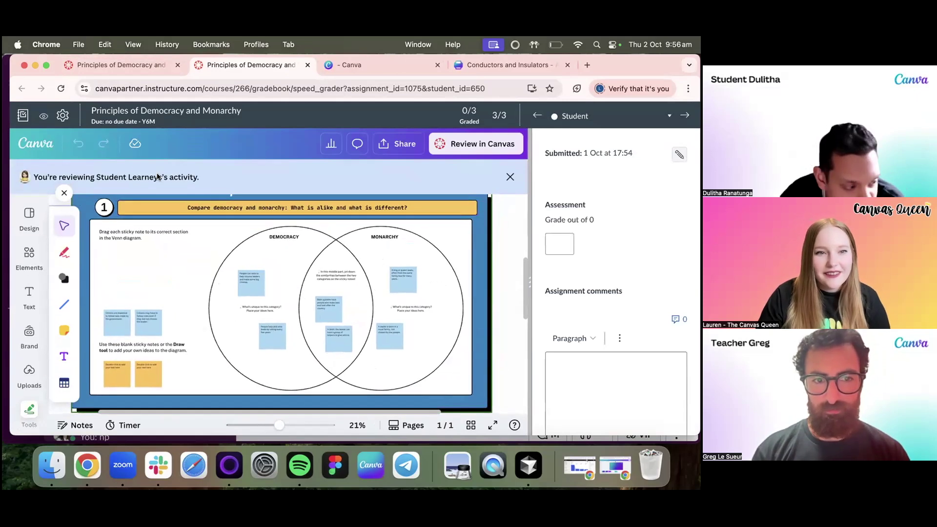
scroll(294, 261, "down", 3)
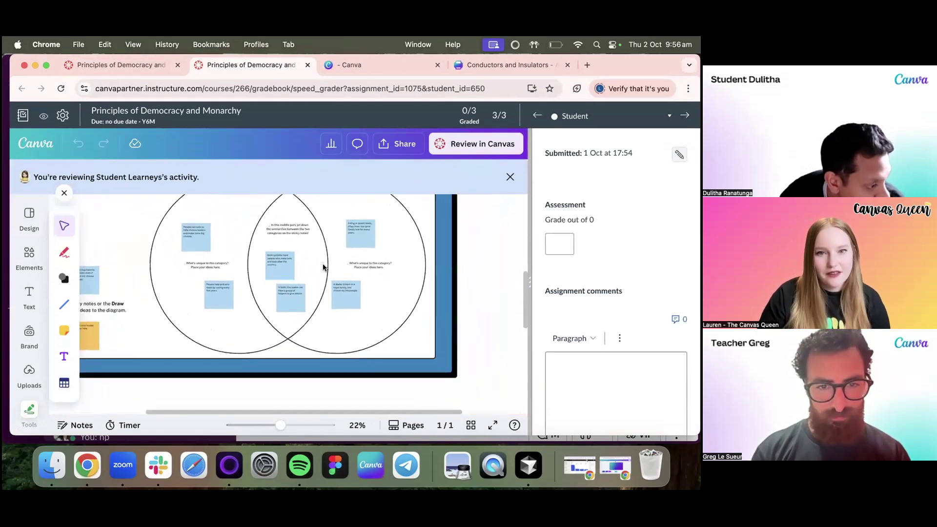
scroll(323, 267, "up", 5)
Review the Think and Share answers, then focus the grade box and assignment comment field.
scroll(253, 288, "left", 3)
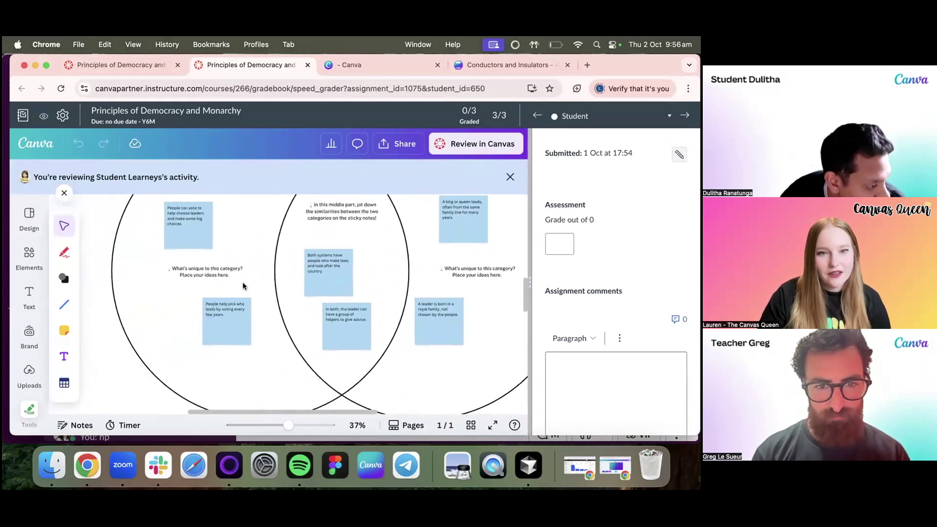
scroll(243, 286, "down", 4)
scroll(220, 283, "down", 6)
scroll(188, 278, "up", 1)
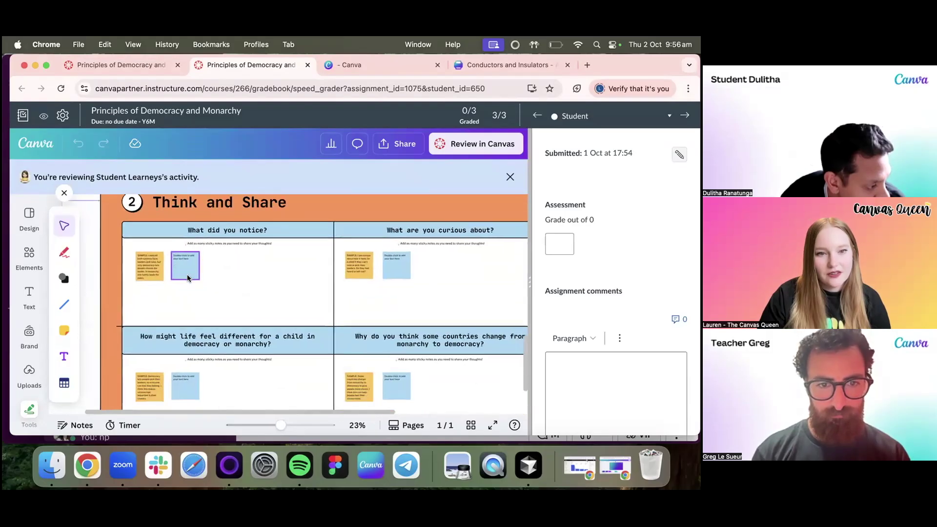
scroll(189, 278, "down", 1)
scroll(188, 278, "up", 2)
scroll(189, 278, "down", 2)
scroll(219, 293, "down", 3)
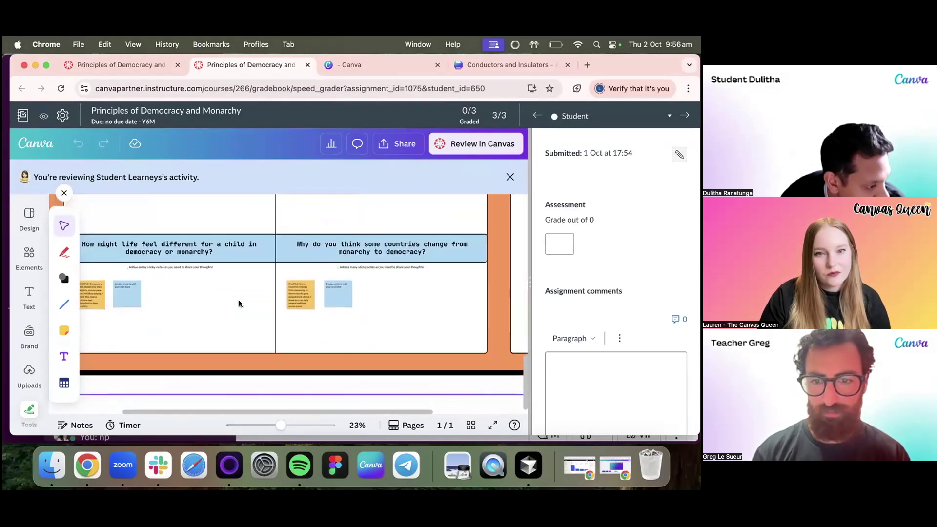
scroll(239, 304, "up", 3)
scroll(239, 303, "left", 2)
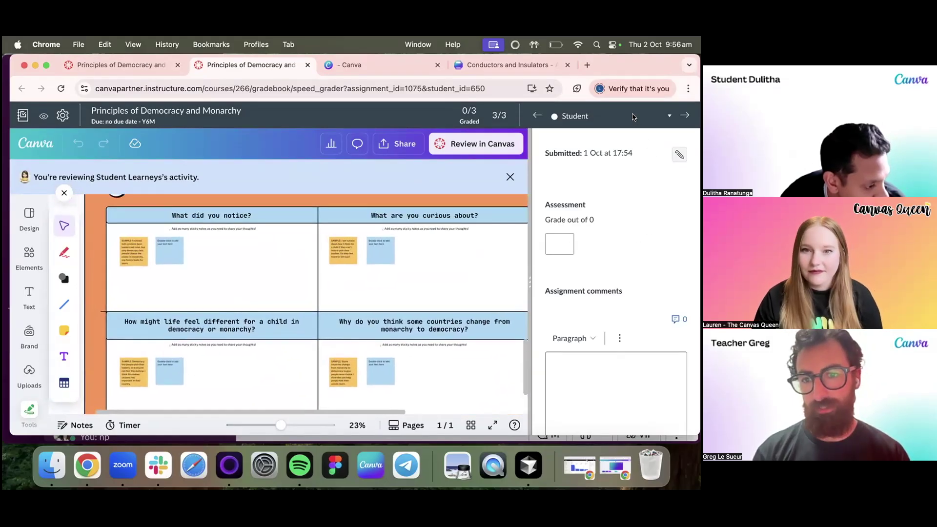
left_click(560, 244)
left_click(570, 388)
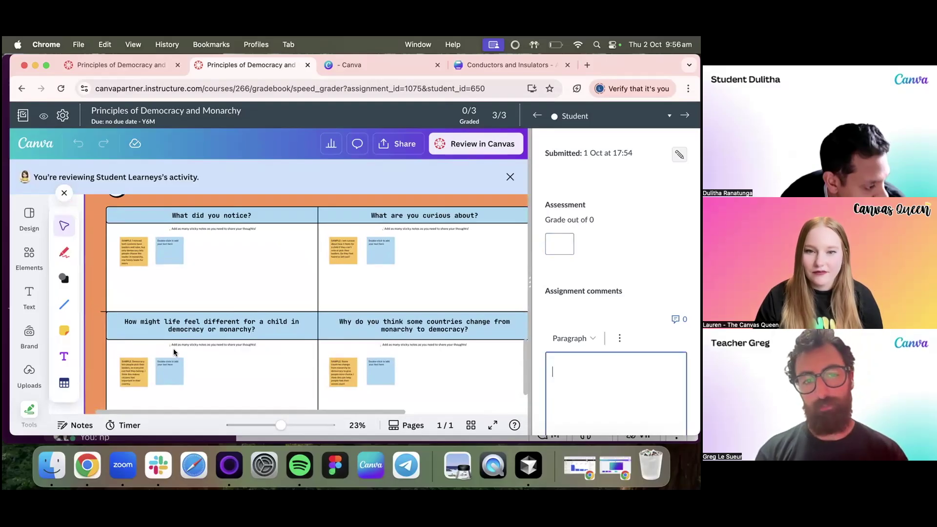
Comment "What happened?" on the blue sticky note under "What did you notice?".
left_click(174, 258)
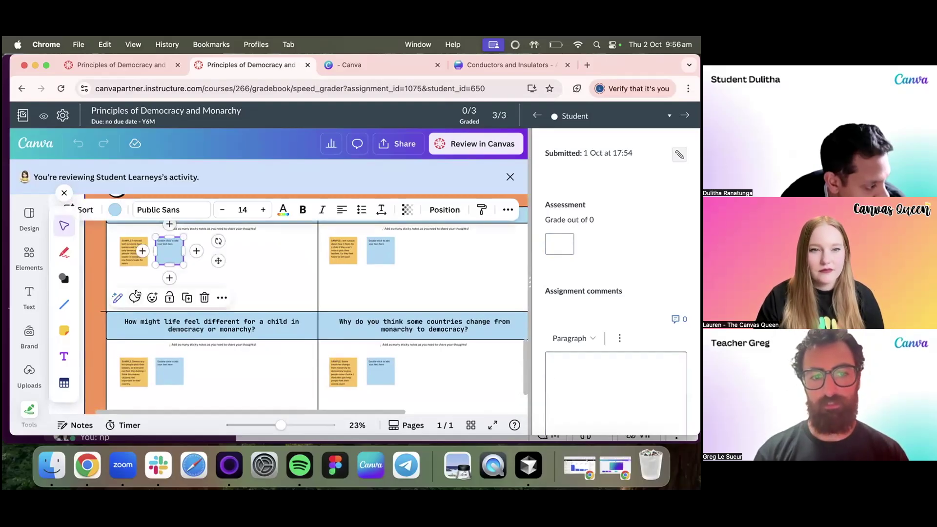
left_click(135, 298)
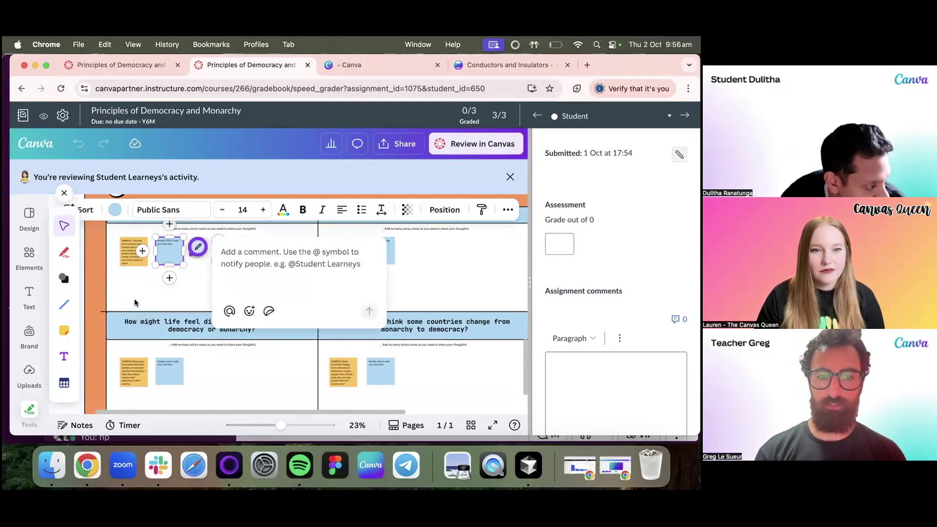
type("What happened?")
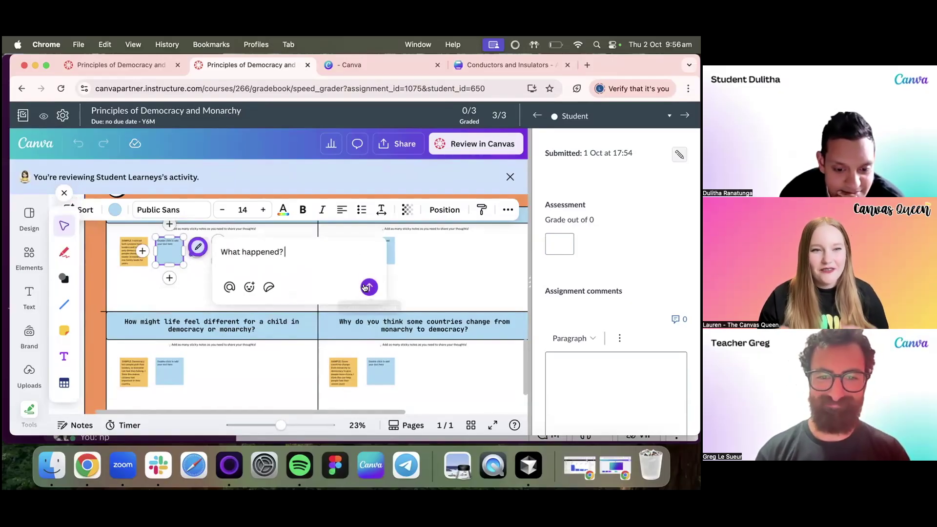
left_click(369, 287)
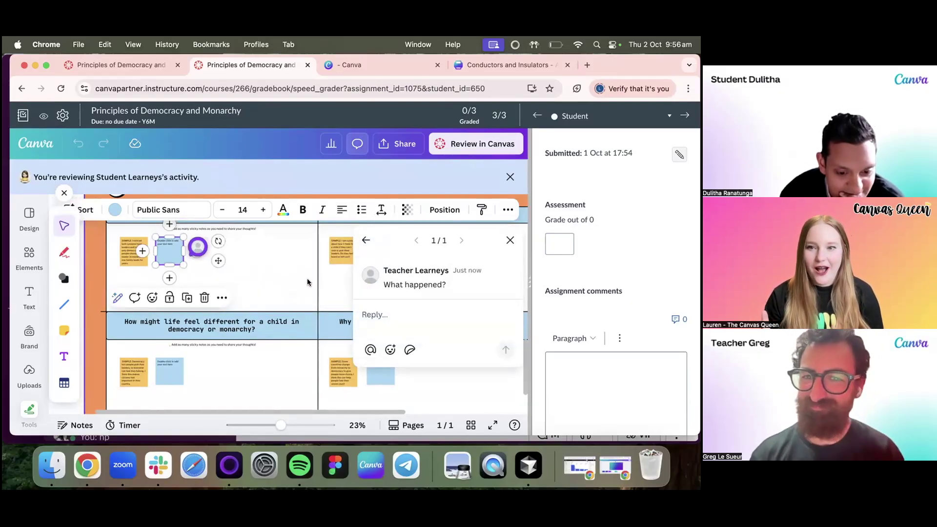
Scroll back up the whiteboard and focus the assignment comment field.
scroll(307, 282, "up", 1)
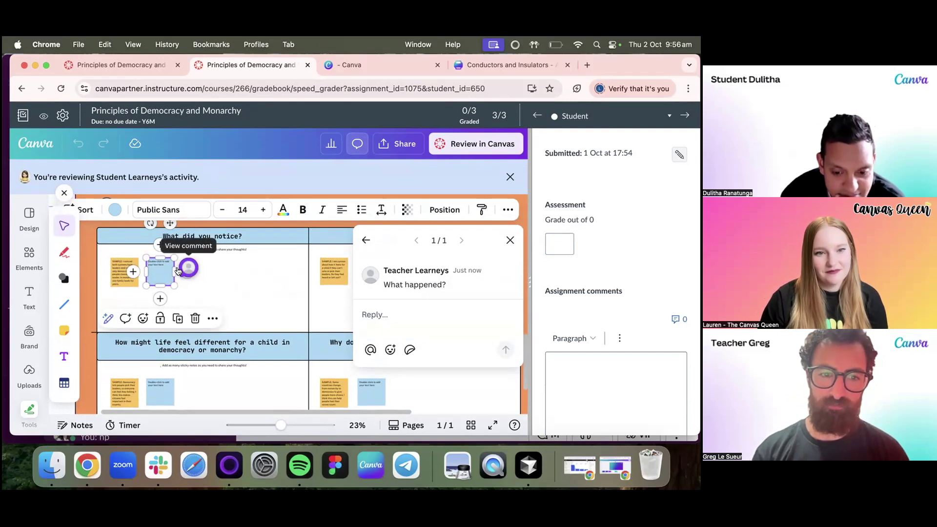
scroll(220, 264, "up", 3)
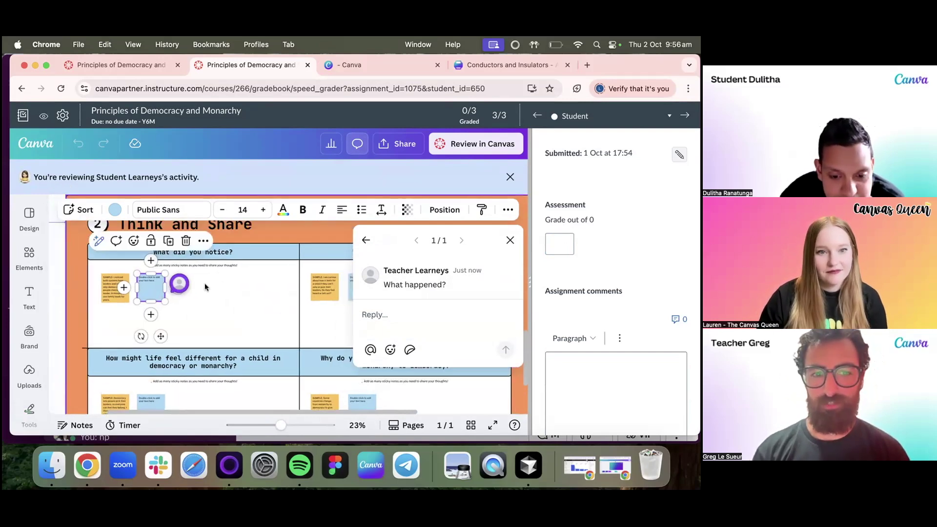
scroll(233, 290, "up", 3)
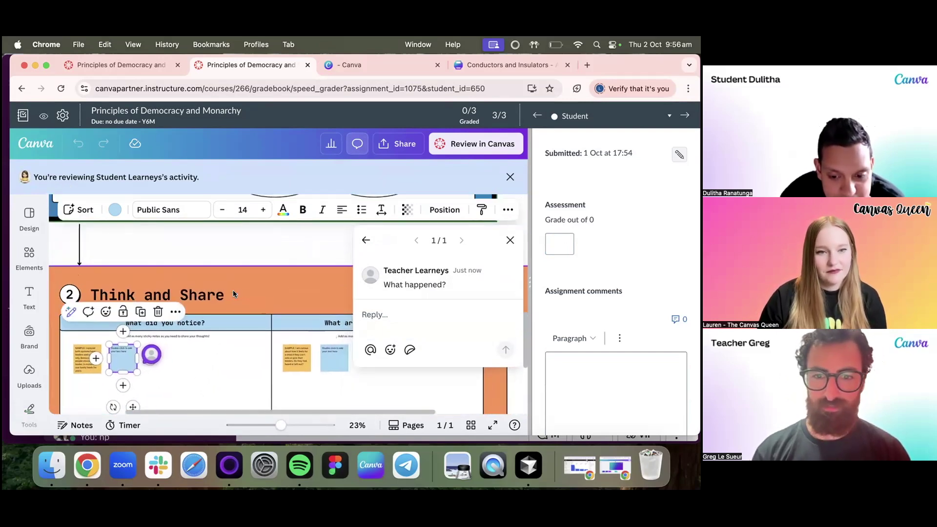
left_click(598, 402)
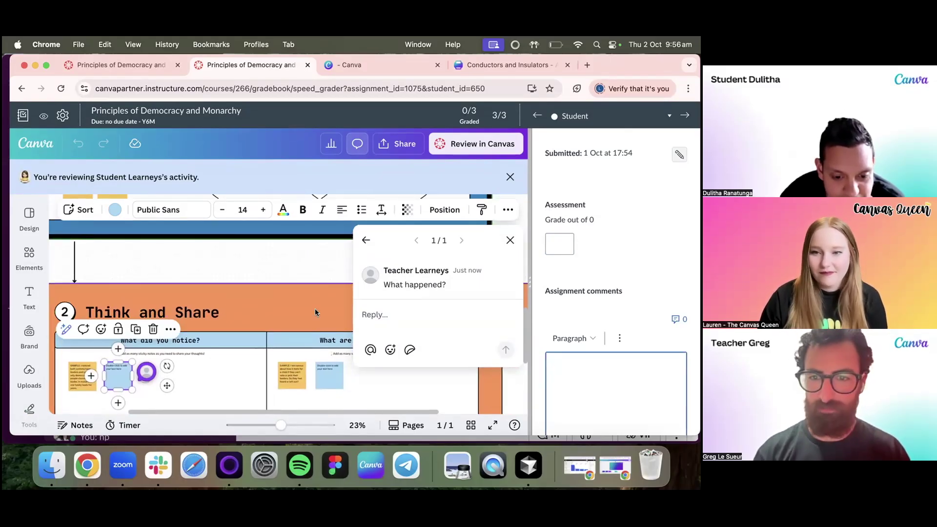
scroll(315, 309, "up", 2)
Post a Bravo-cado sticker comment on the sticky note in the Democracy circle.
scroll(297, 305, "up", 5)
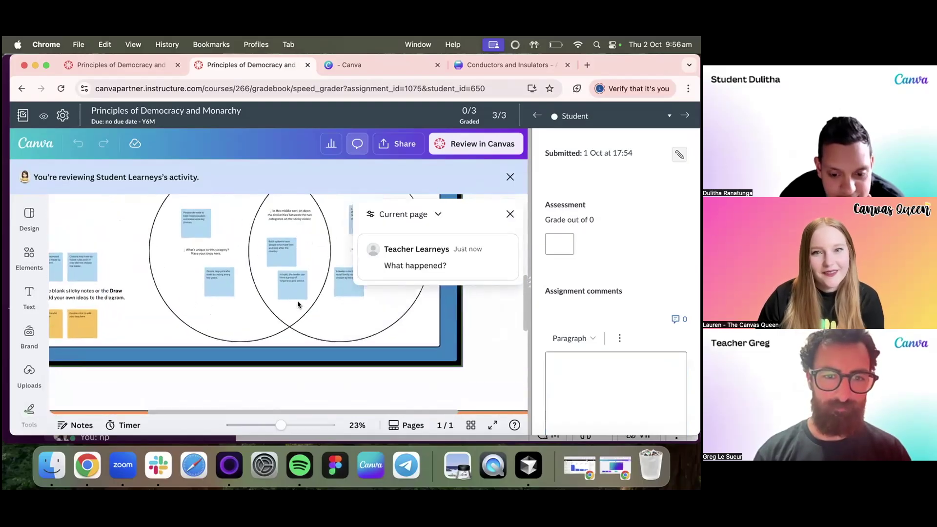
left_click(202, 250)
left_click(162, 294)
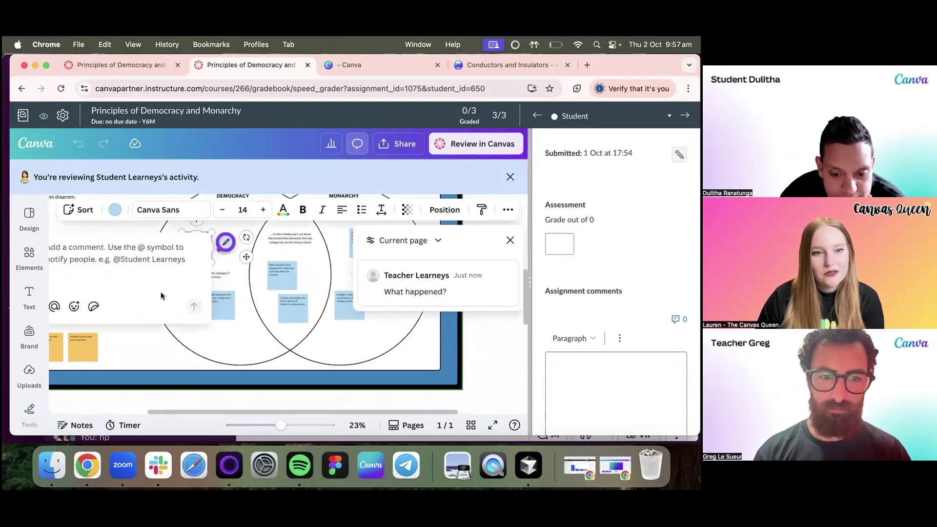
left_click(90, 309)
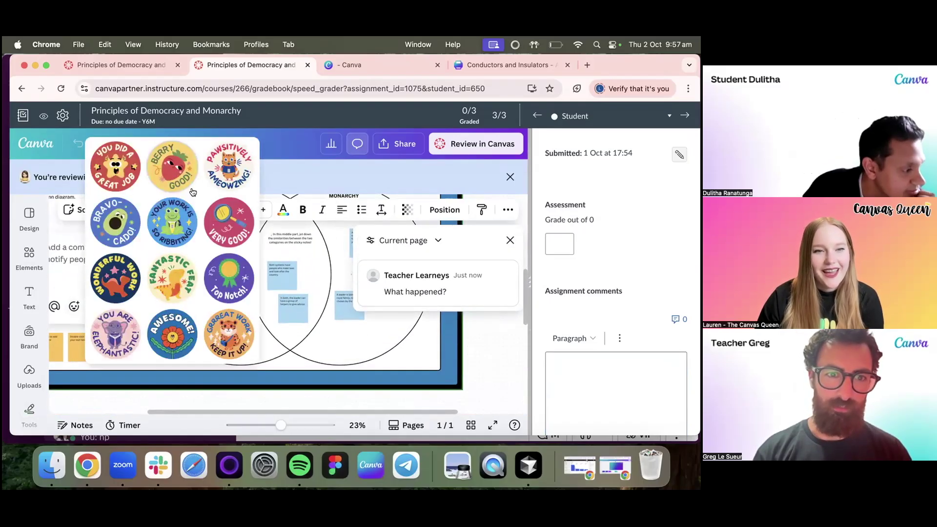
left_click(122, 225)
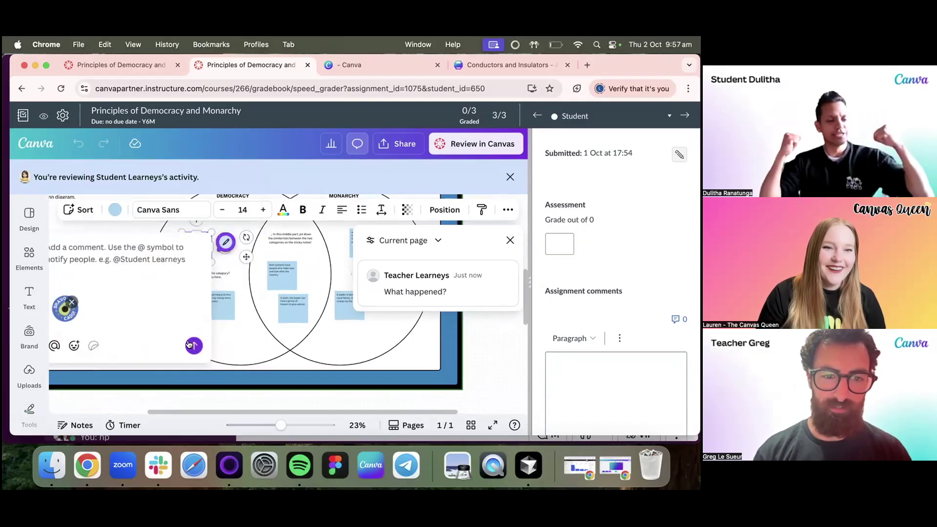
left_click(190, 345)
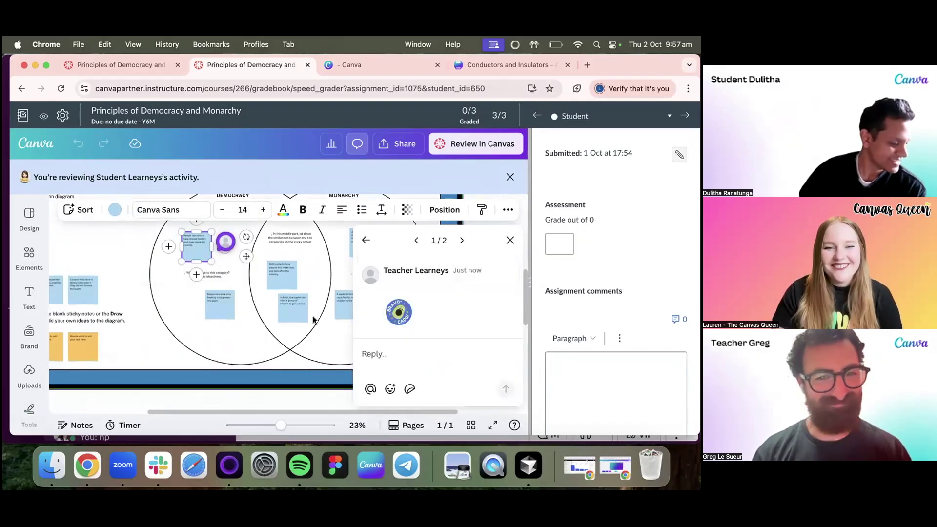
scroll(313, 319, "down", 5)
scroll(313, 318, "down", 2)
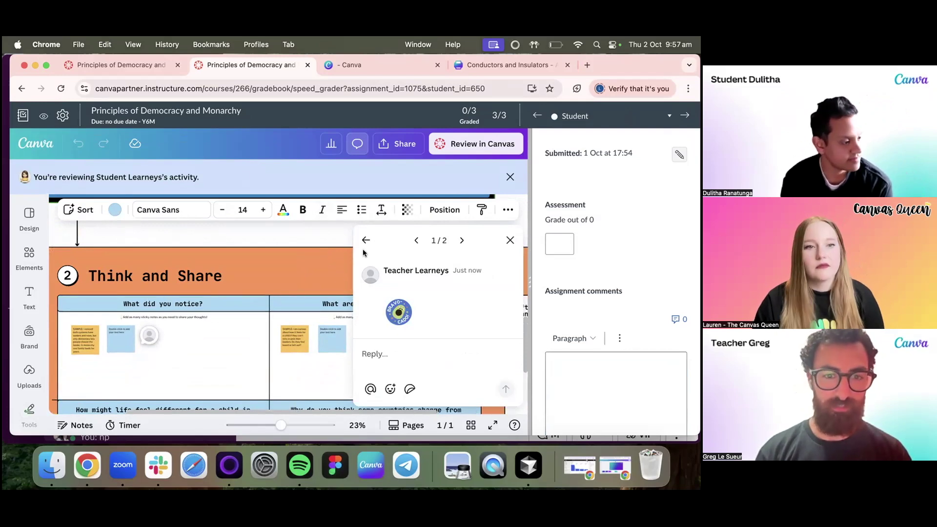
Open Conductors and Insulators - Activity in SpeedGrader, then switch to the Canva home tab.
left_click(22, 88)
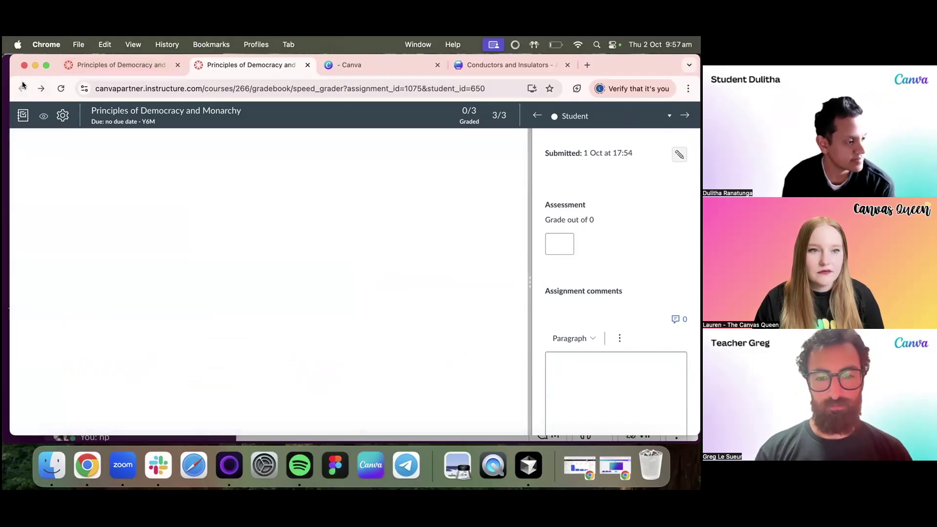
left_click(96, 204)
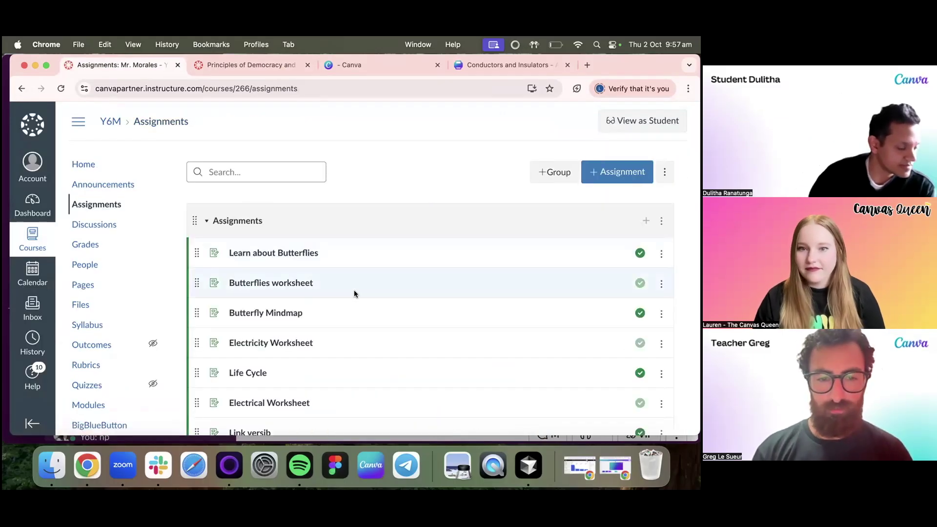
scroll(341, 376, "down", 5)
scroll(341, 373, "down", 5)
left_click(312, 350)
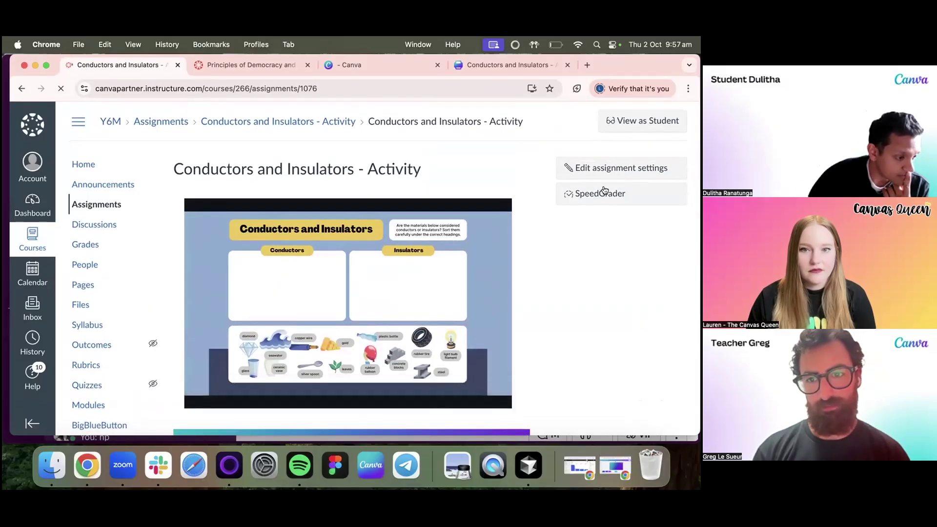
left_click(599, 193)
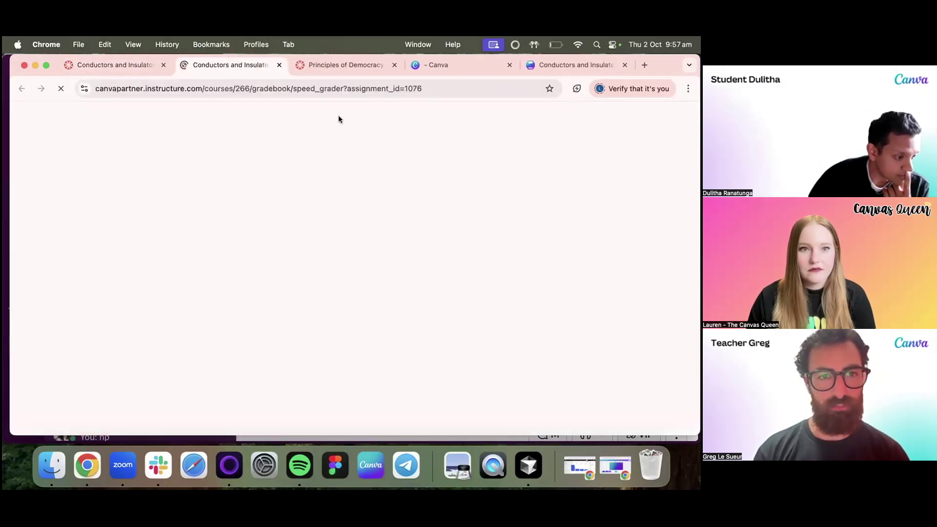
left_click(445, 63)
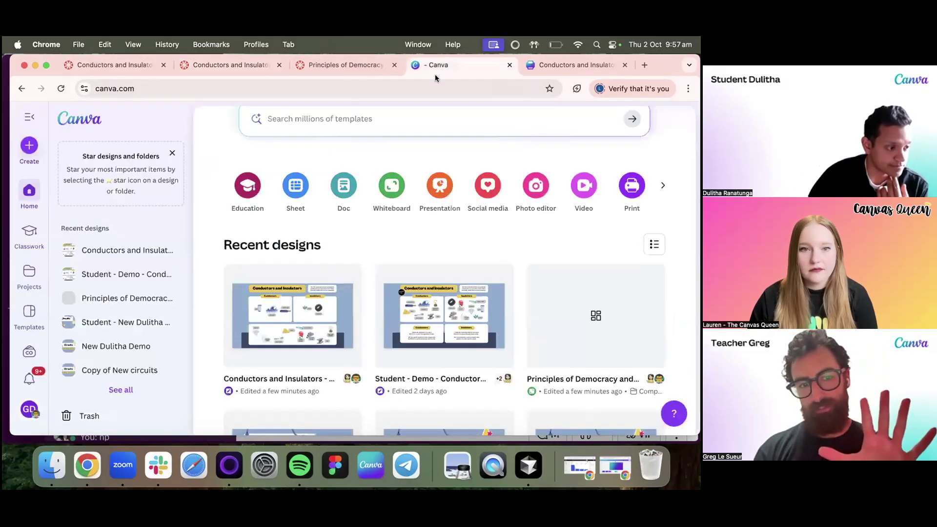
From Canva Classwork, open the Conductors and Insulators - Activity details and dismiss the Track student progress tip.
left_click(28, 232)
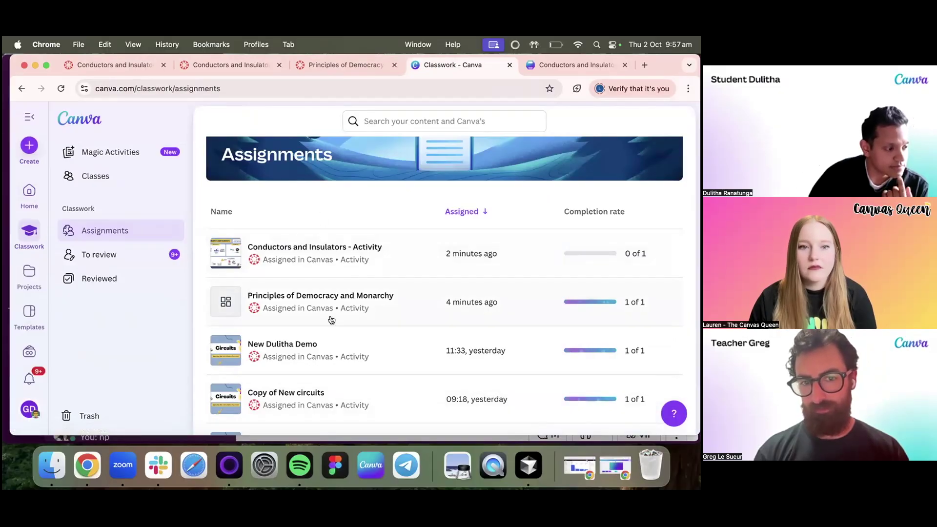
left_click(254, 263)
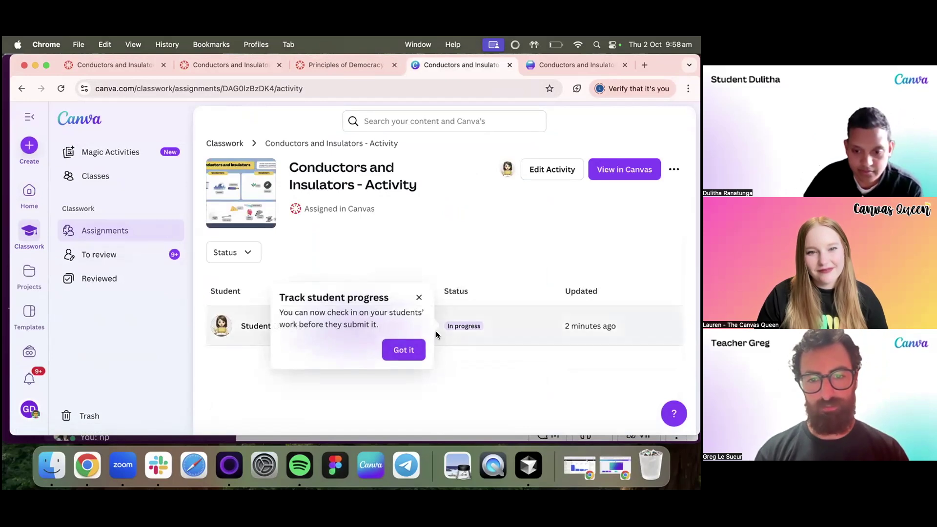
left_click(419, 297)
Open the student's in-progress Conductors and Insulators sorting design.
left_click(279, 328)
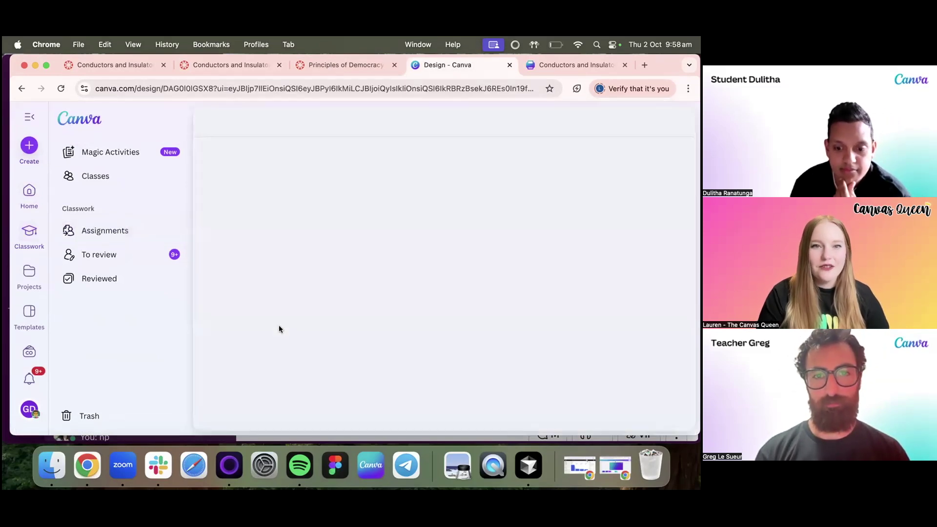